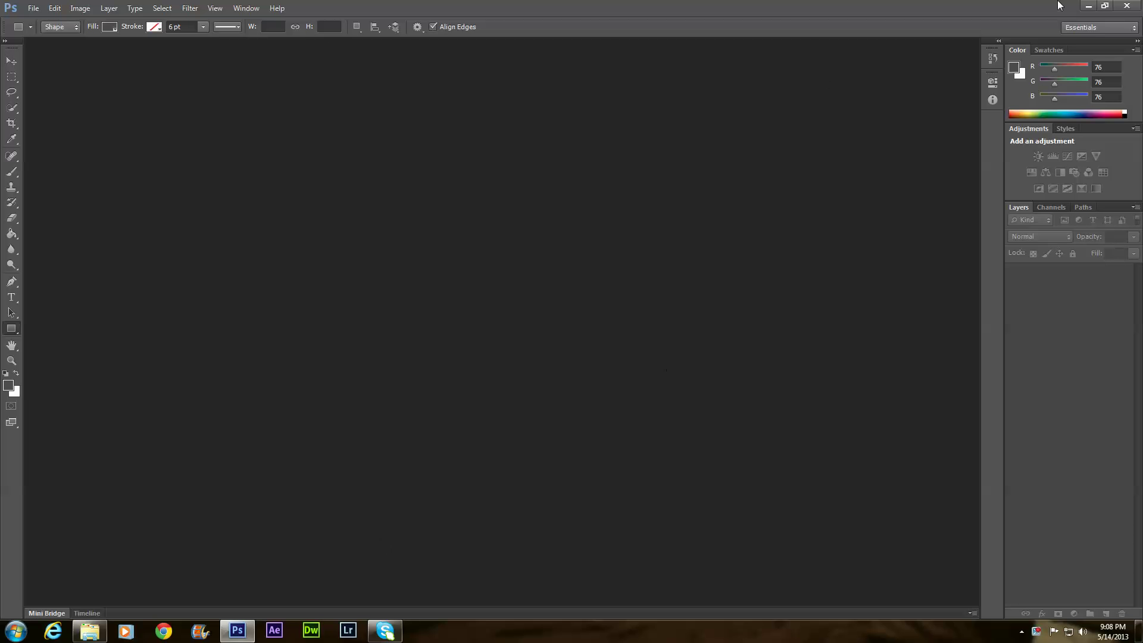
Step: View the finished xbox achievements file for reference, then restart Photoshop
click(1088, 6)
double_click(889, 356)
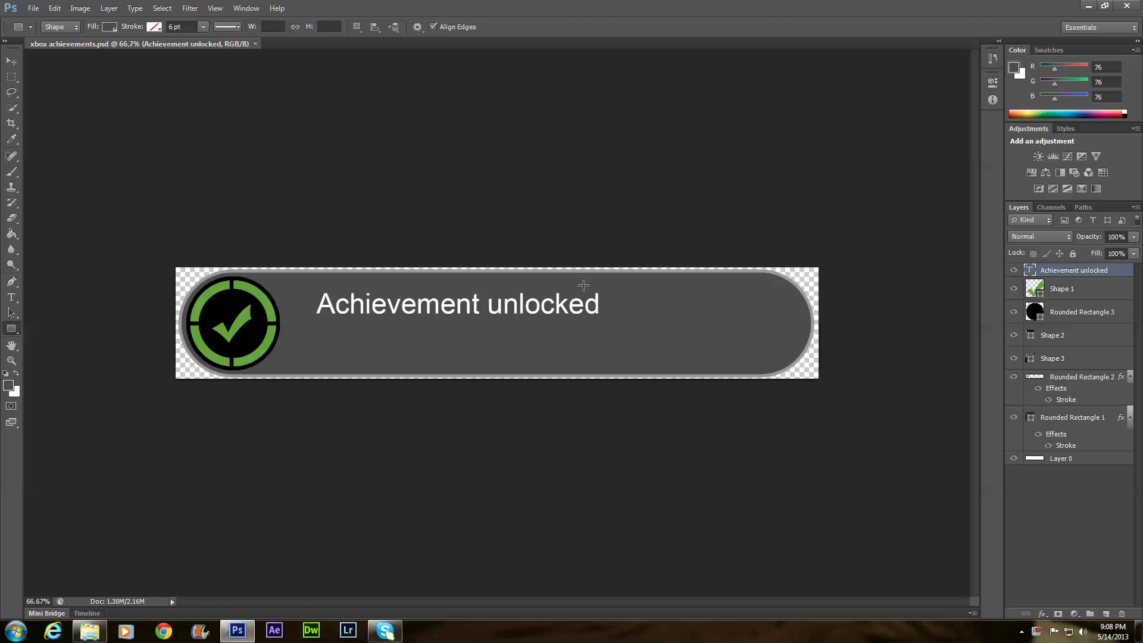
click(1122, 6)
click(237, 630)
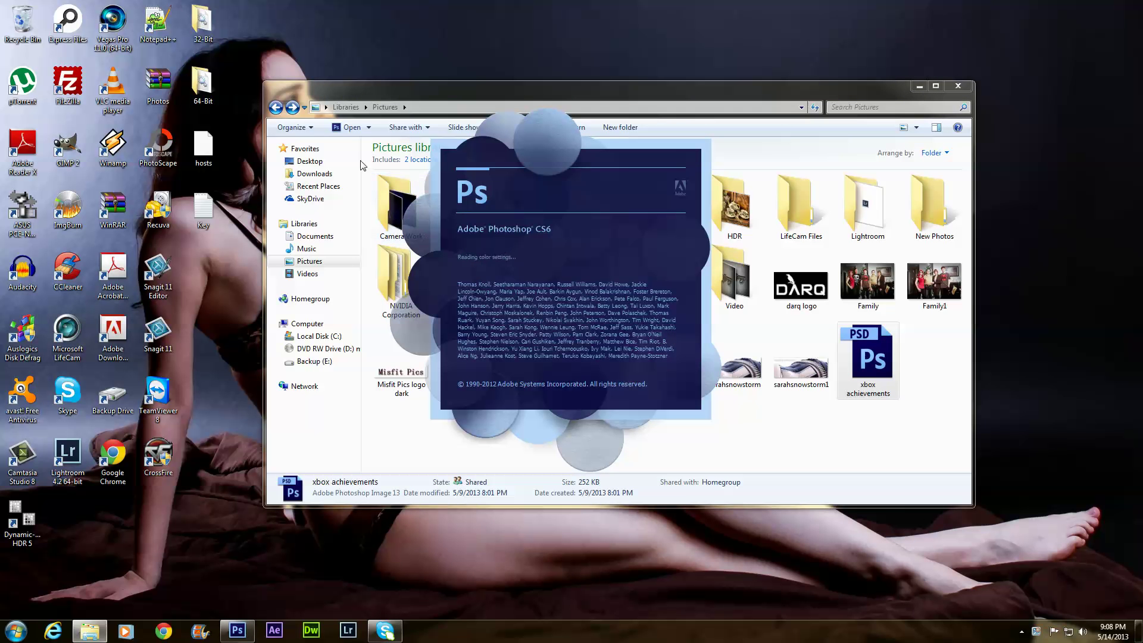
click(958, 86)
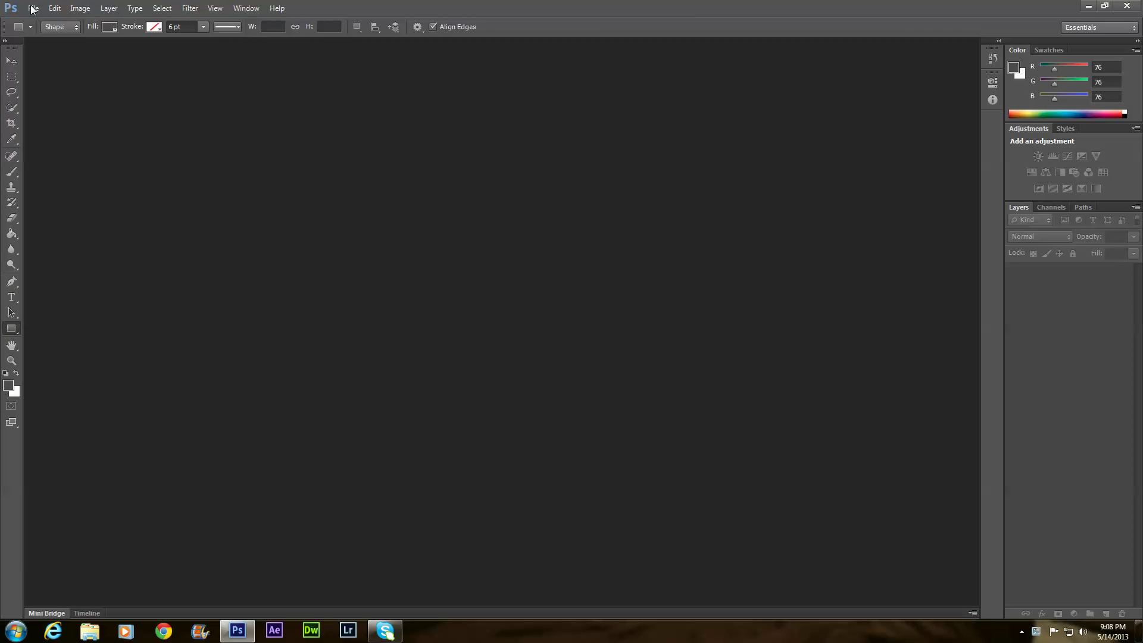
Step: Create a new 1620×280 px document and convert its Background into Layer 0
click(33, 9)
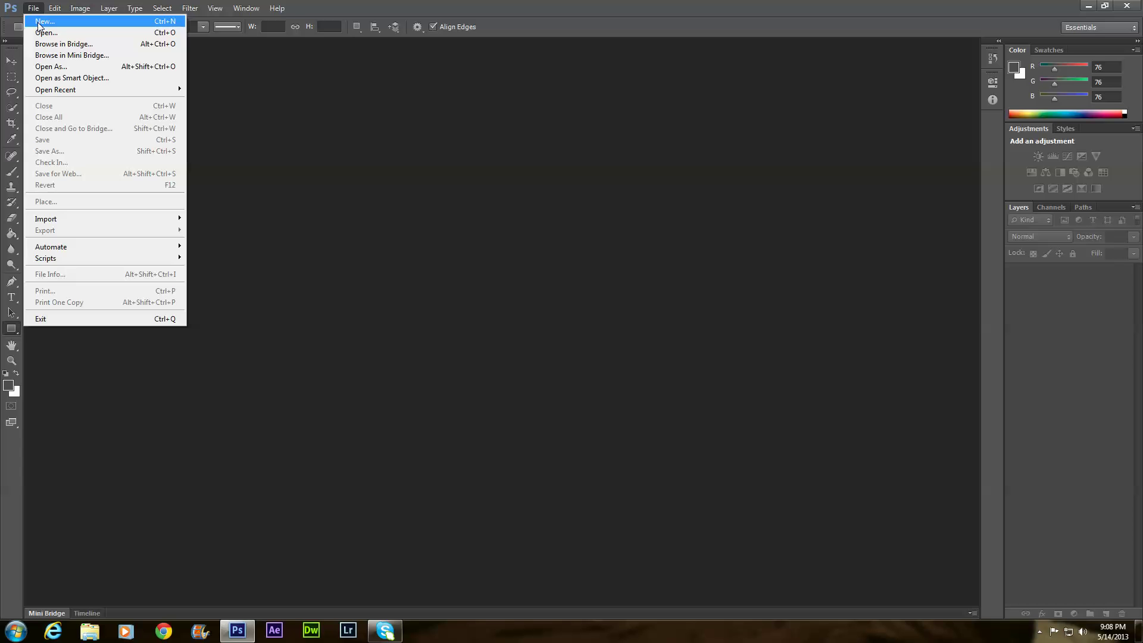
click(38, 22)
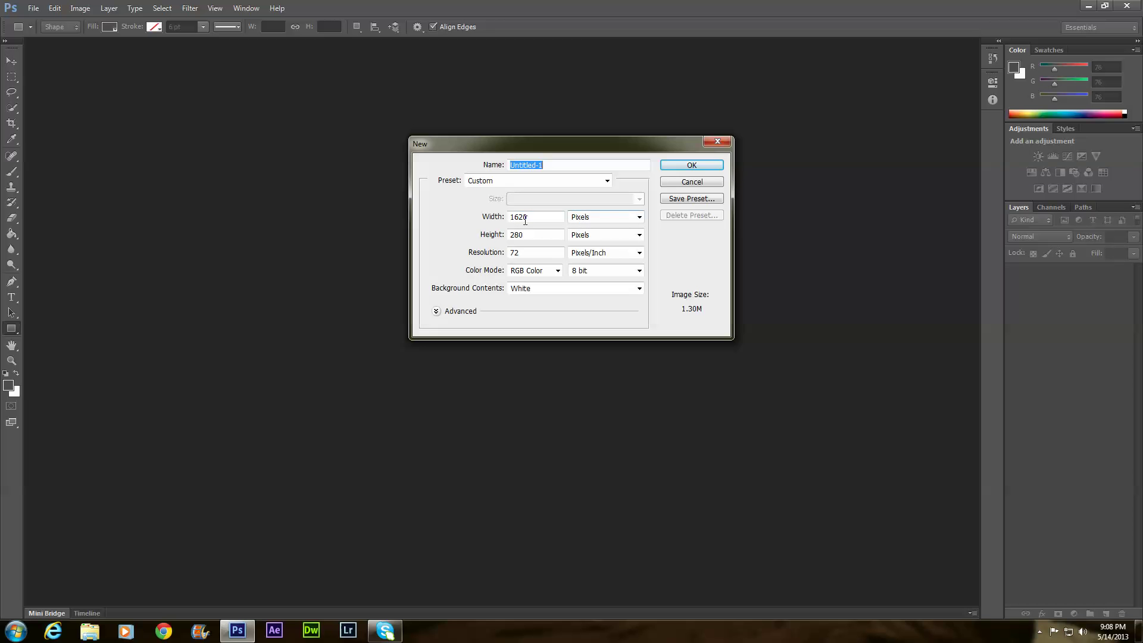
click(692, 166)
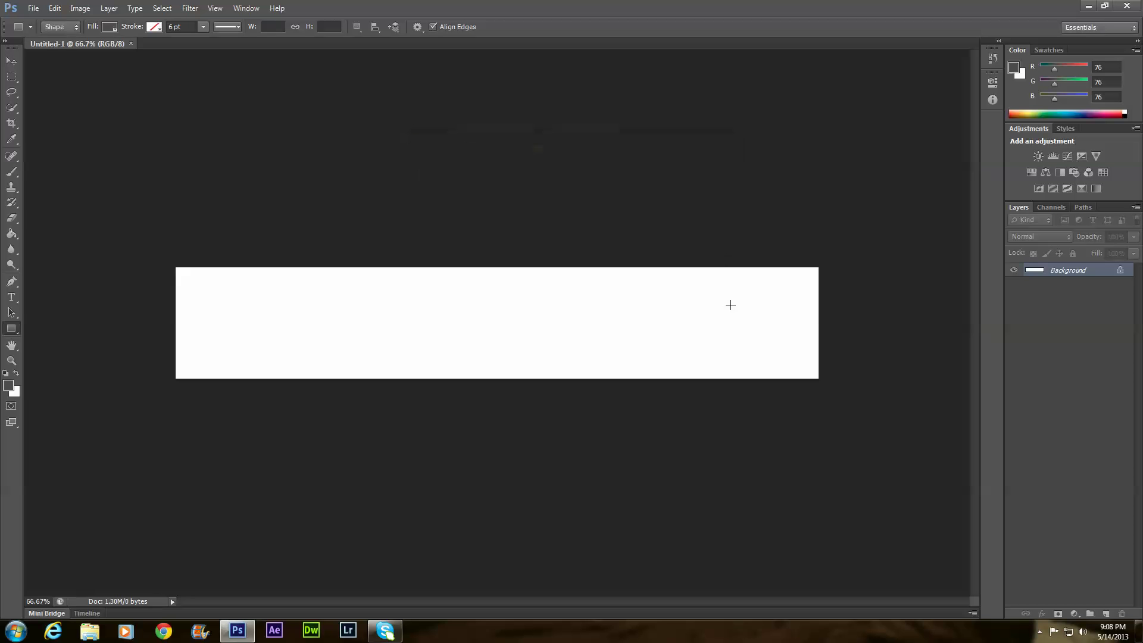
right_click(1052, 271)
click(1052, 279)
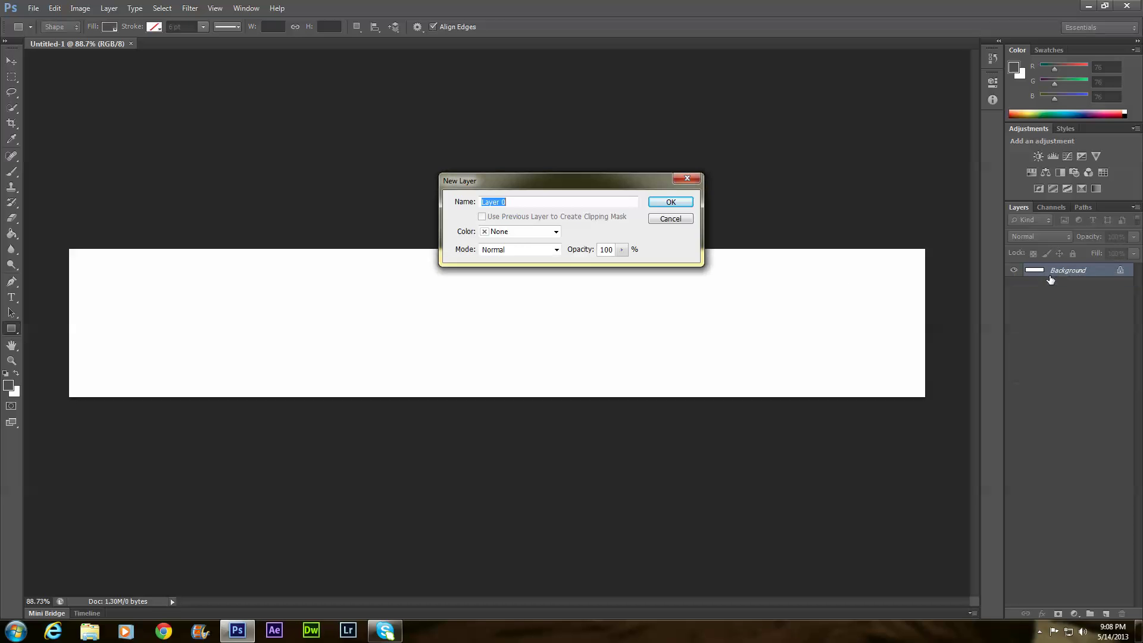
click(659, 206)
Step: Set Layer 0's opacity to 0 in Blending Options so it is fully transparent
right_click(1053, 271)
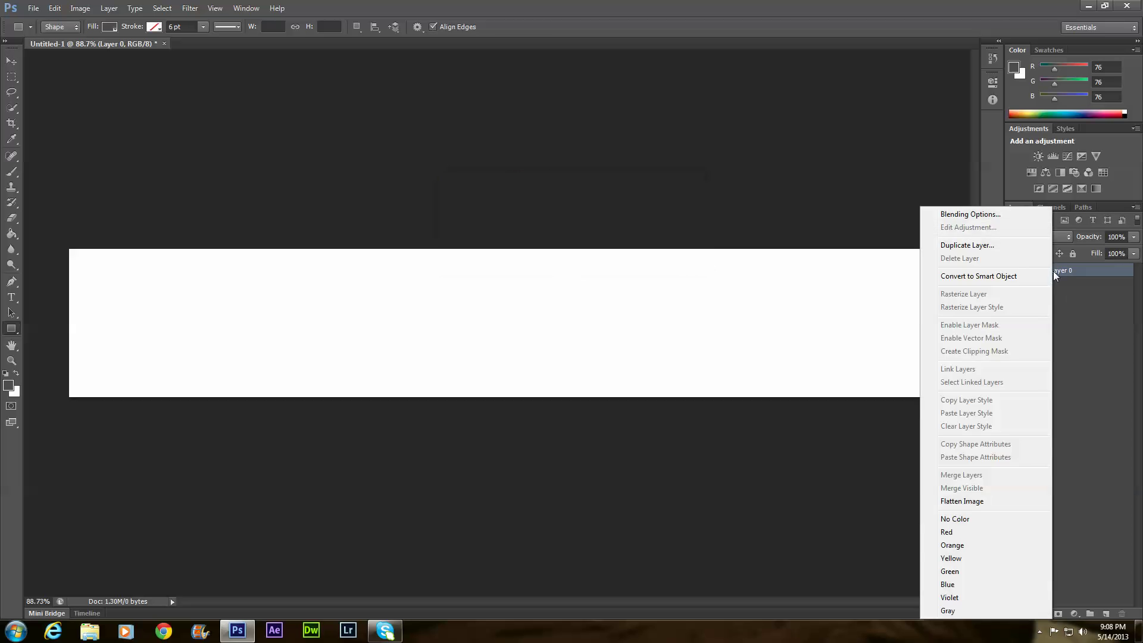
click(1012, 214)
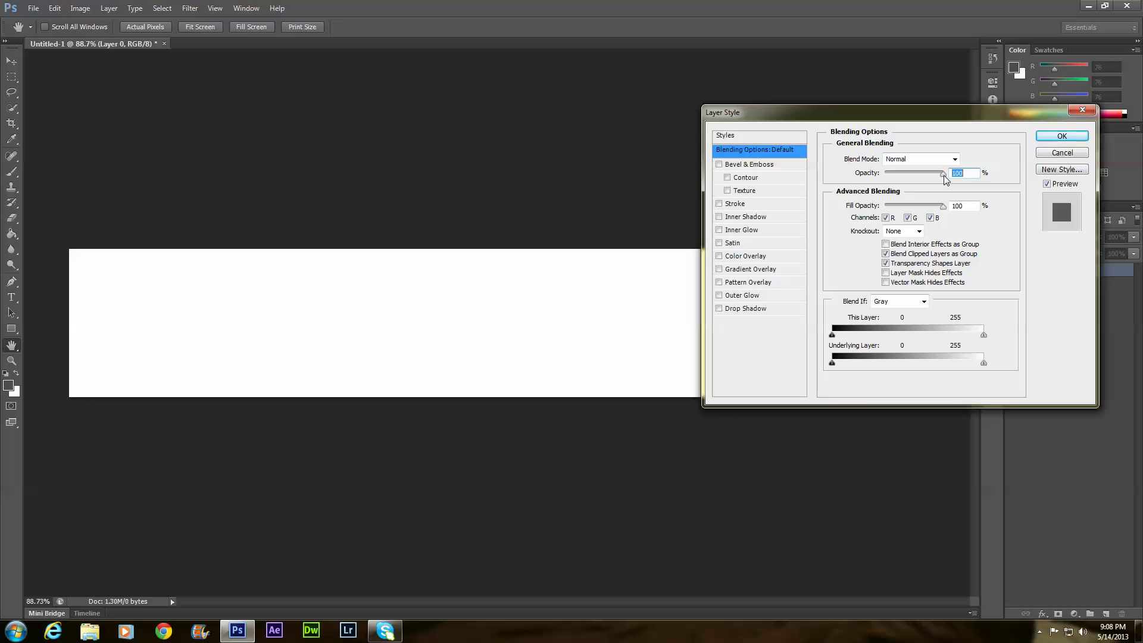
text(0)
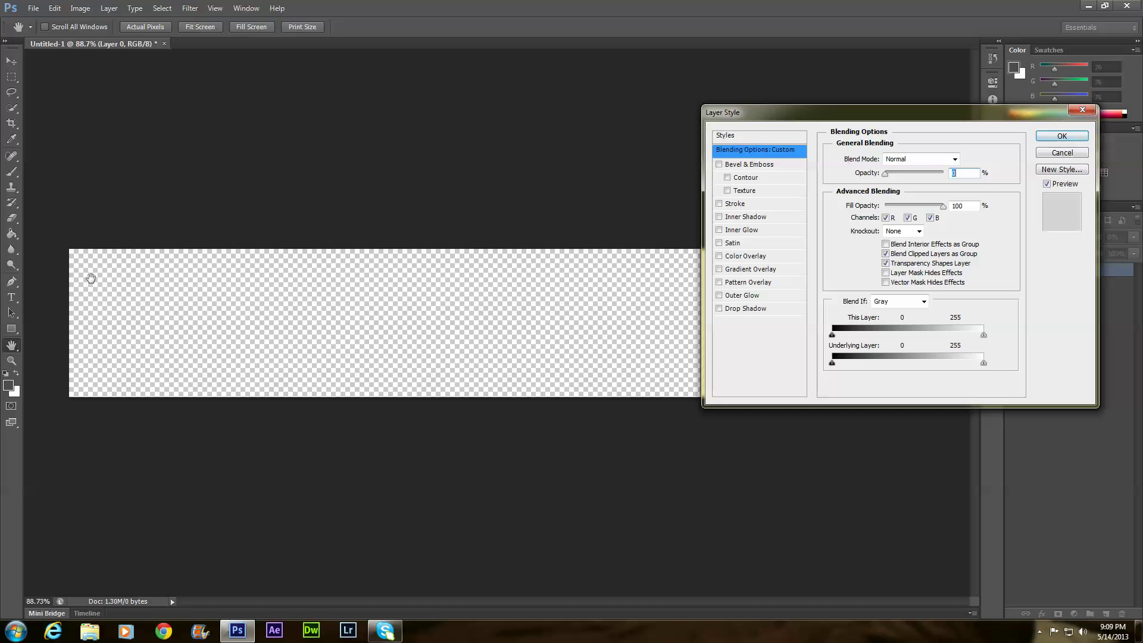
click(1062, 136)
key(u)
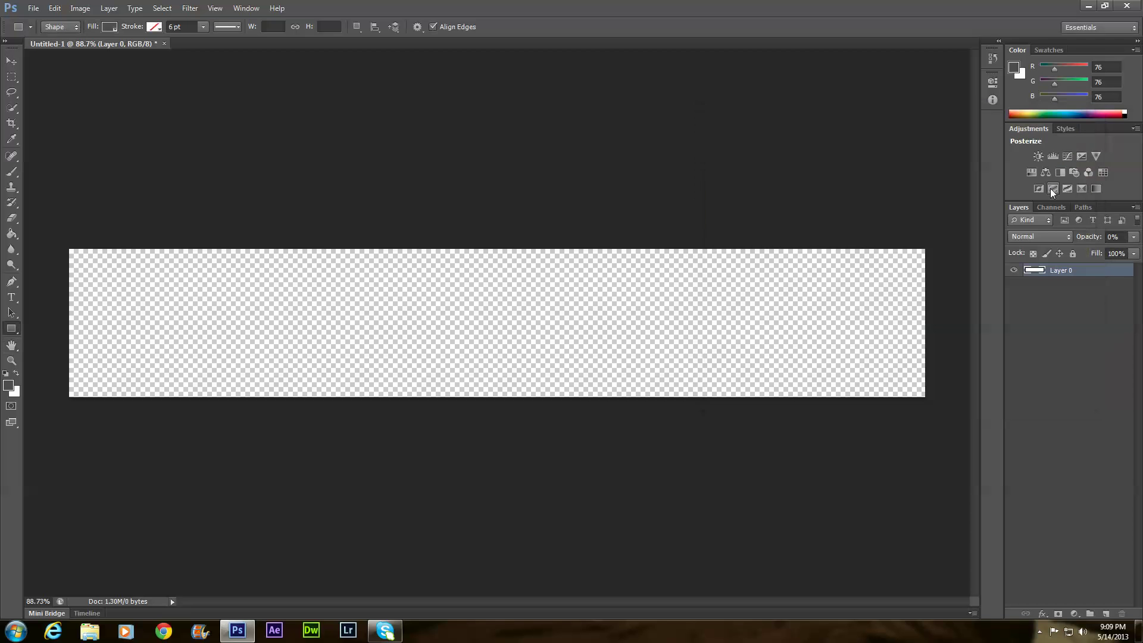
Step: Draw a #4c4c4c rounded rectangle with 140 px radius spanning nearly the whole canvas
right_click(19, 334)
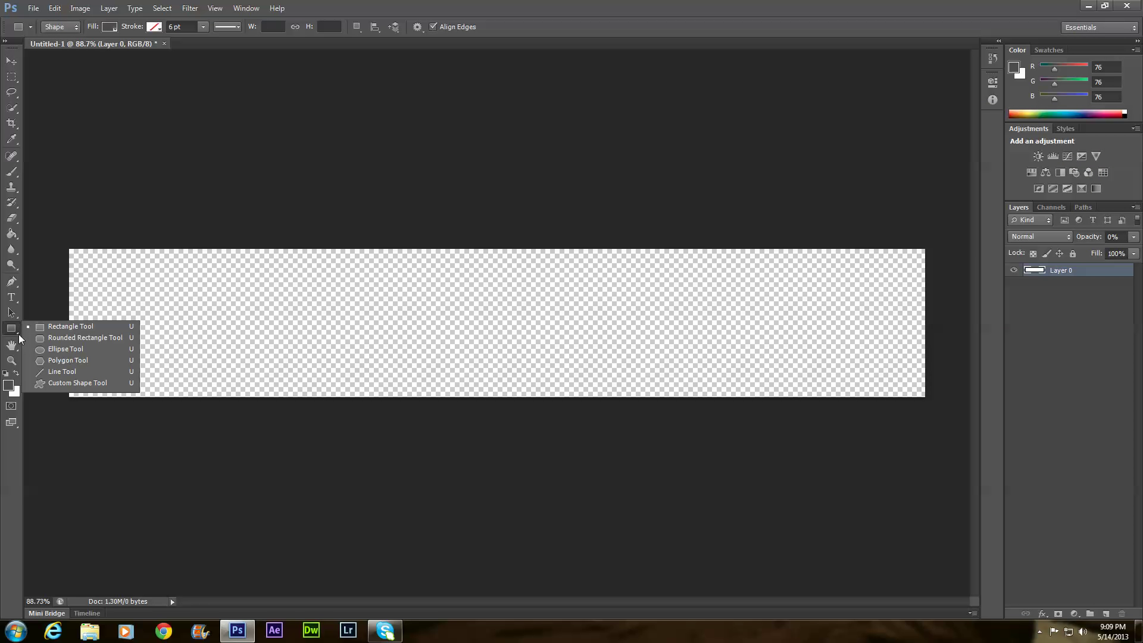
click(48, 337)
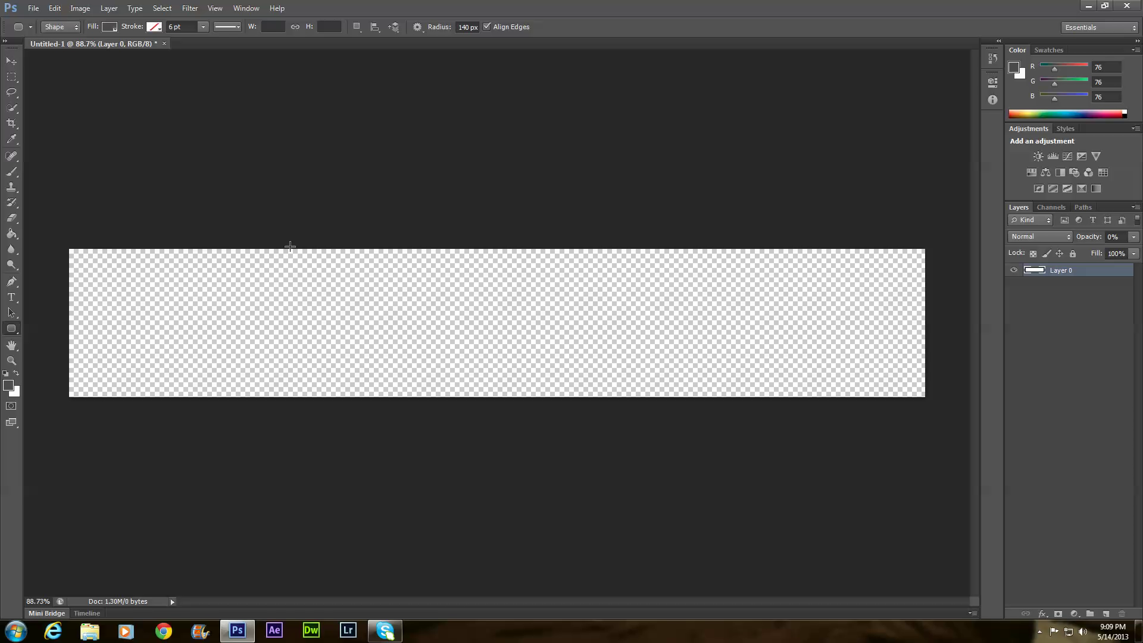
click(9, 385)
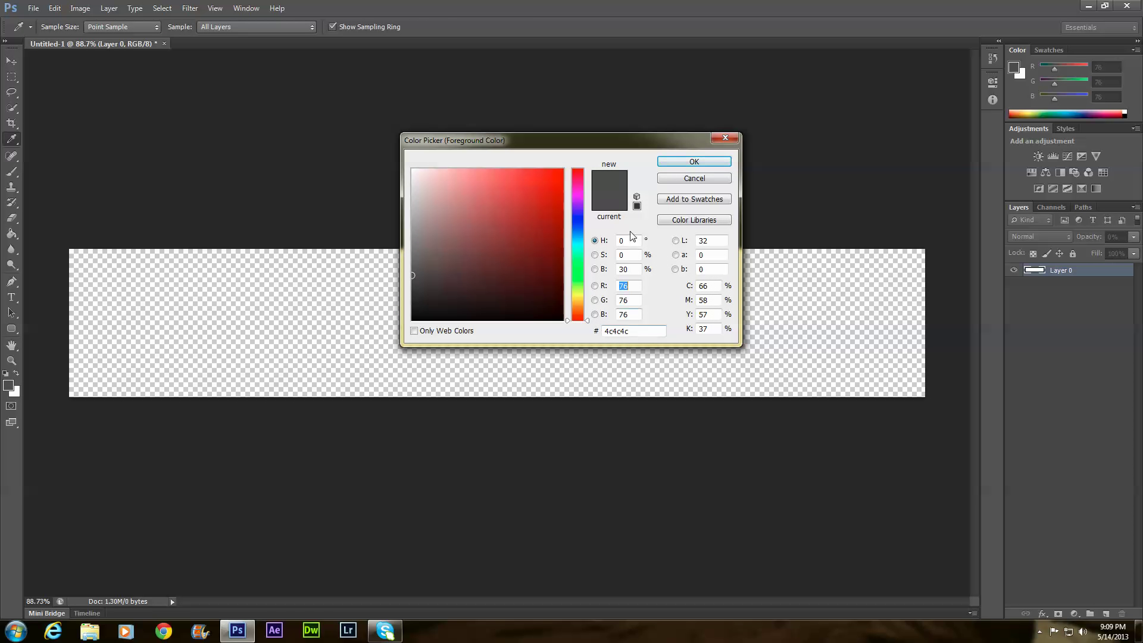
click(694, 162)
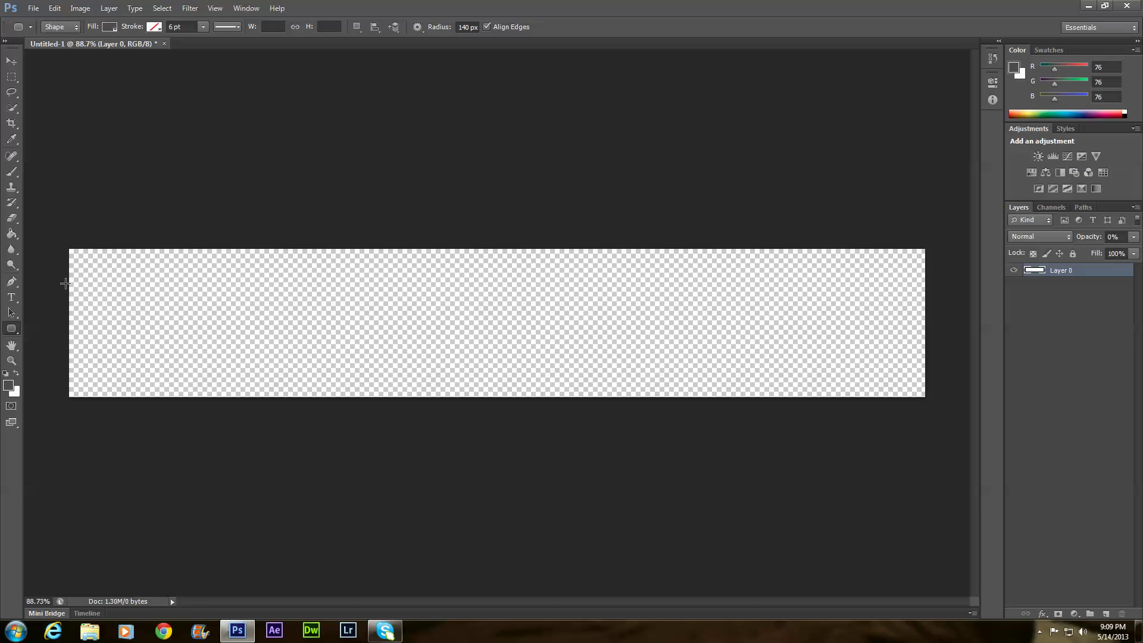
drag(76, 258, 916, 389)
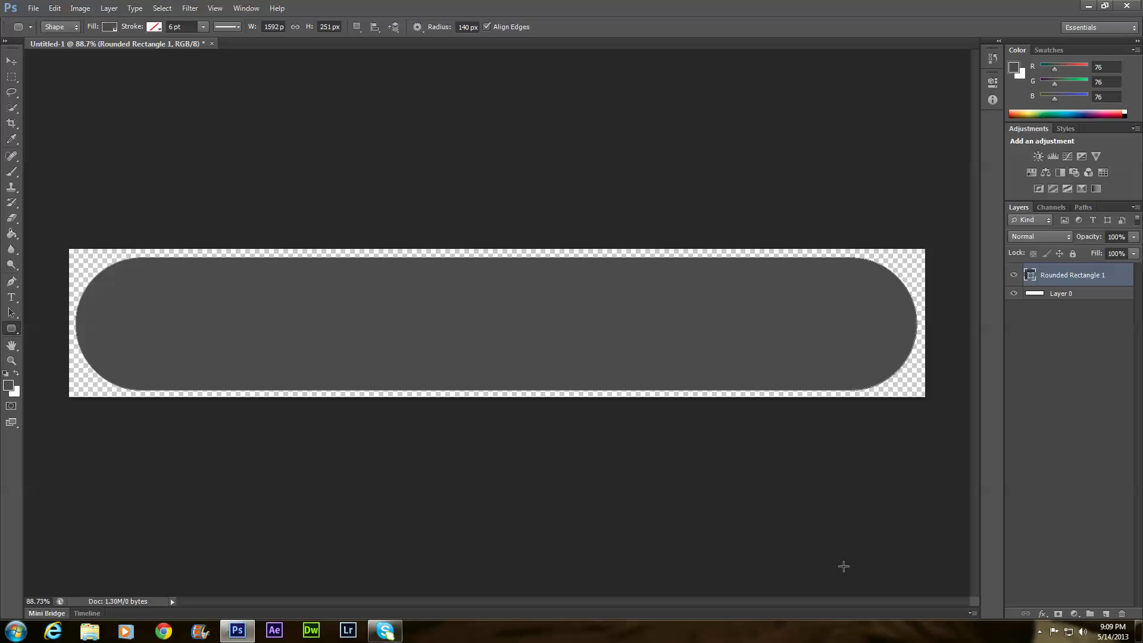
Step: Give Rounded Rectangle 1 an 8 px outside stroke in grey 8b8b8b
right_click(1032, 277)
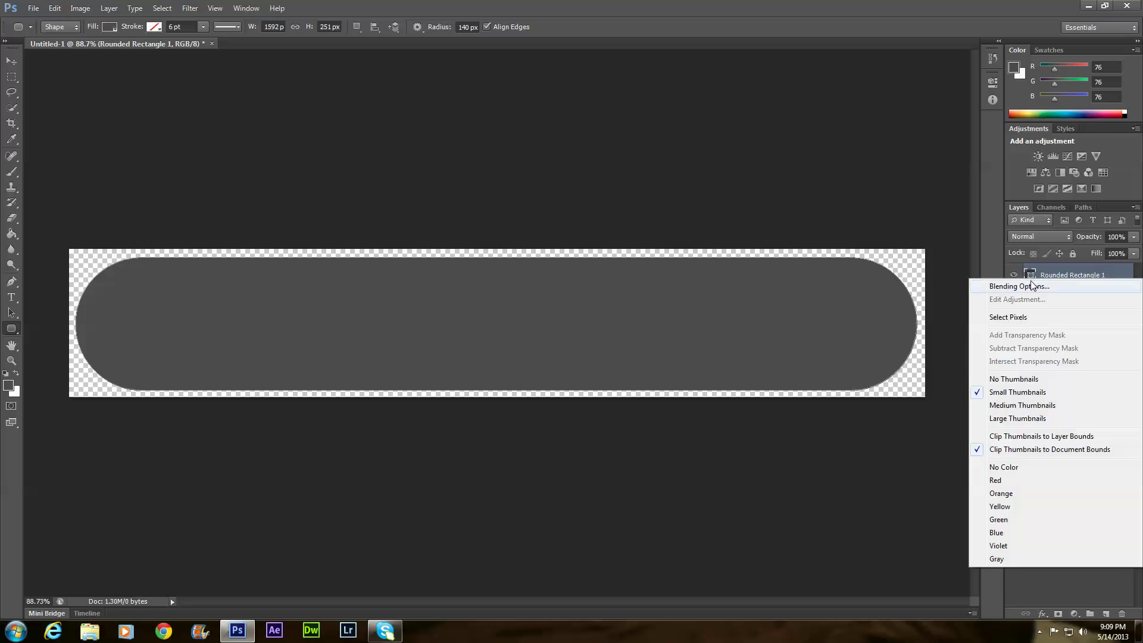
click(1019, 288)
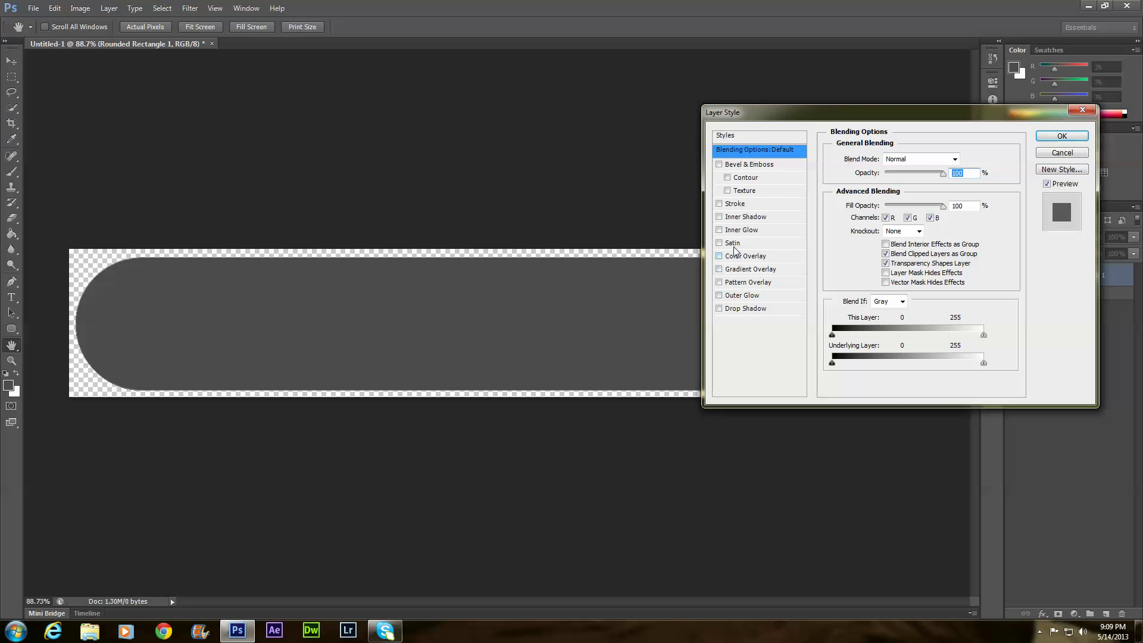
click(734, 205)
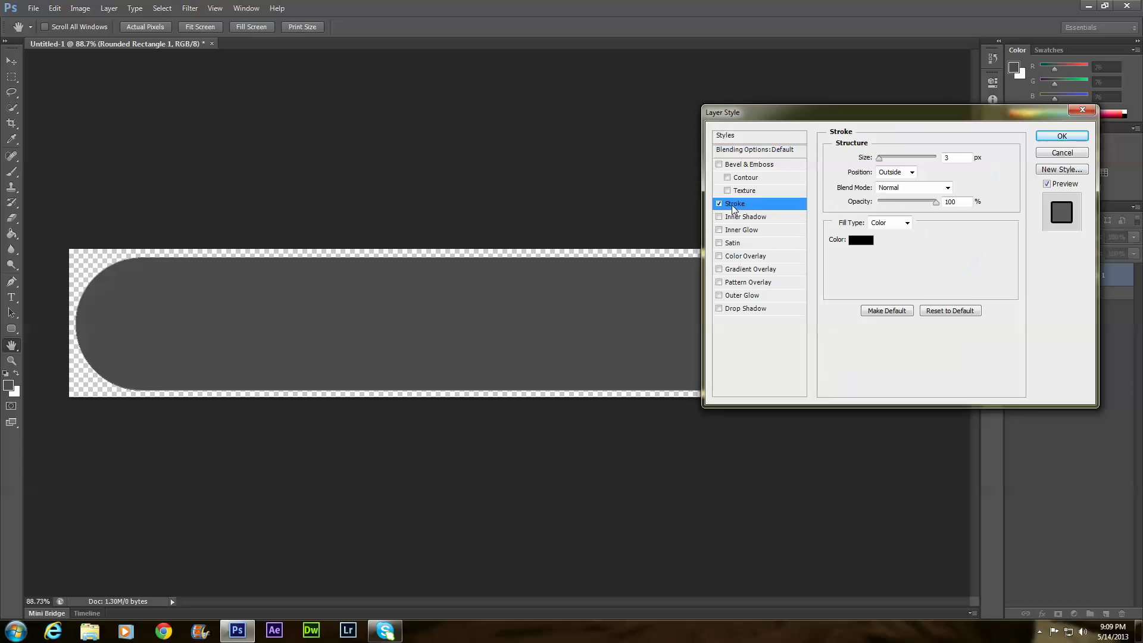
double_click(942, 158)
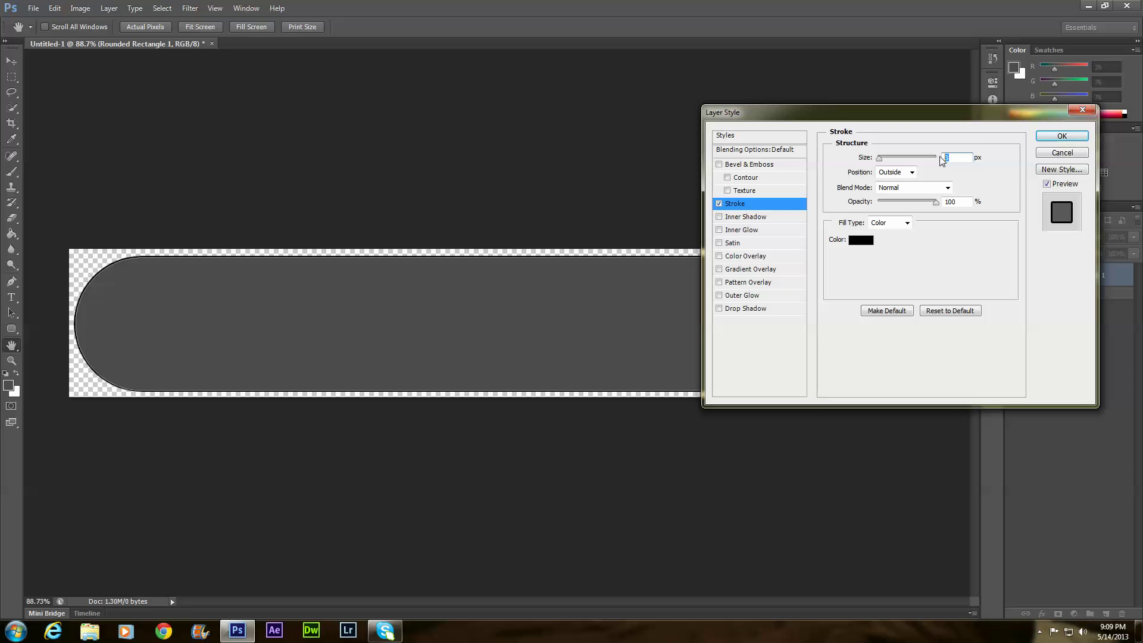
text(8)
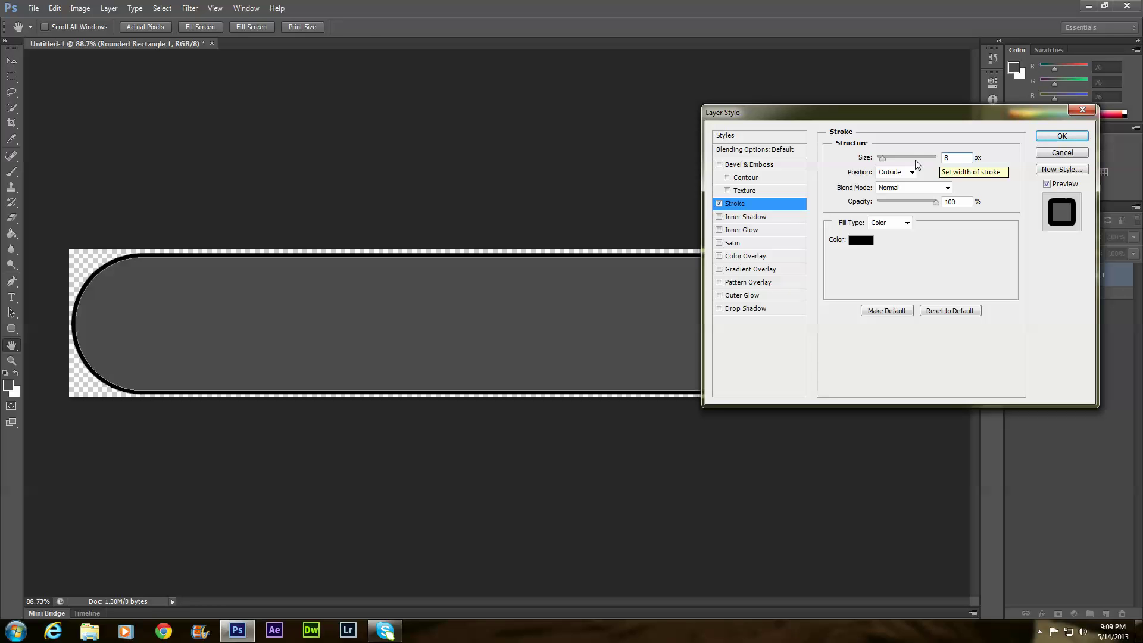
click(859, 241)
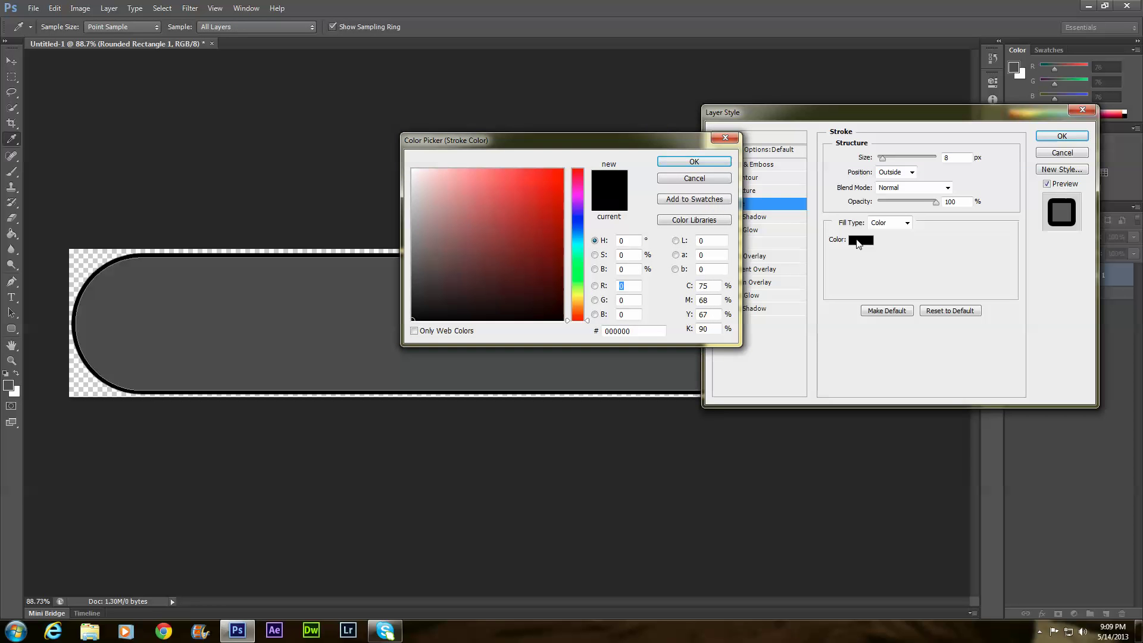
drag(664, 332, 566, 339)
text(8b8b)
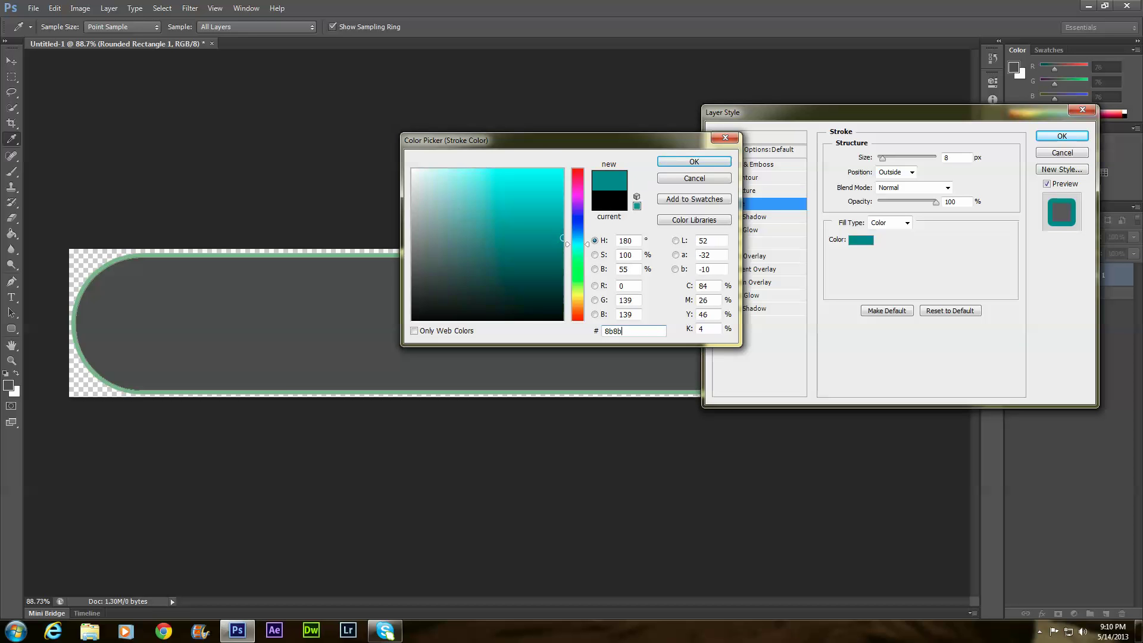
text(8b)
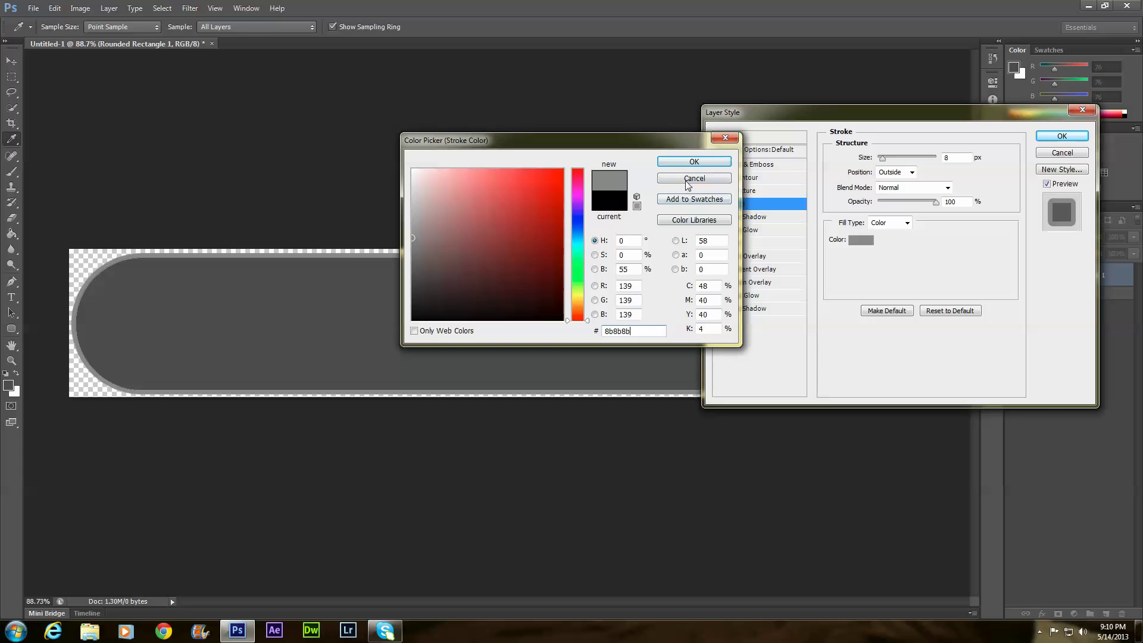
click(687, 162)
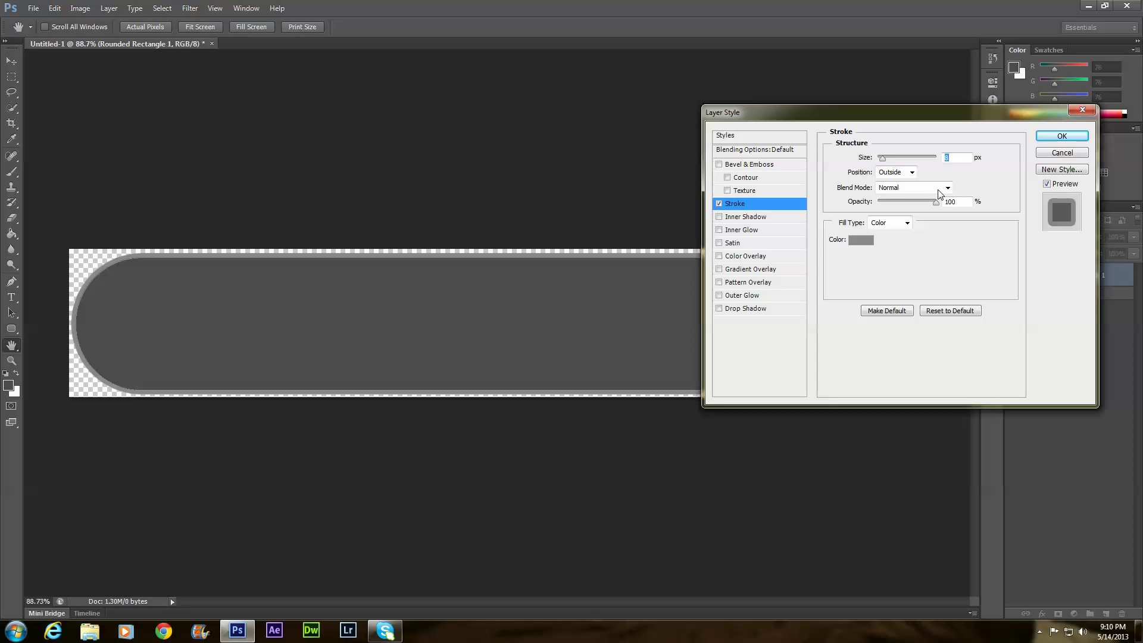
click(1069, 141)
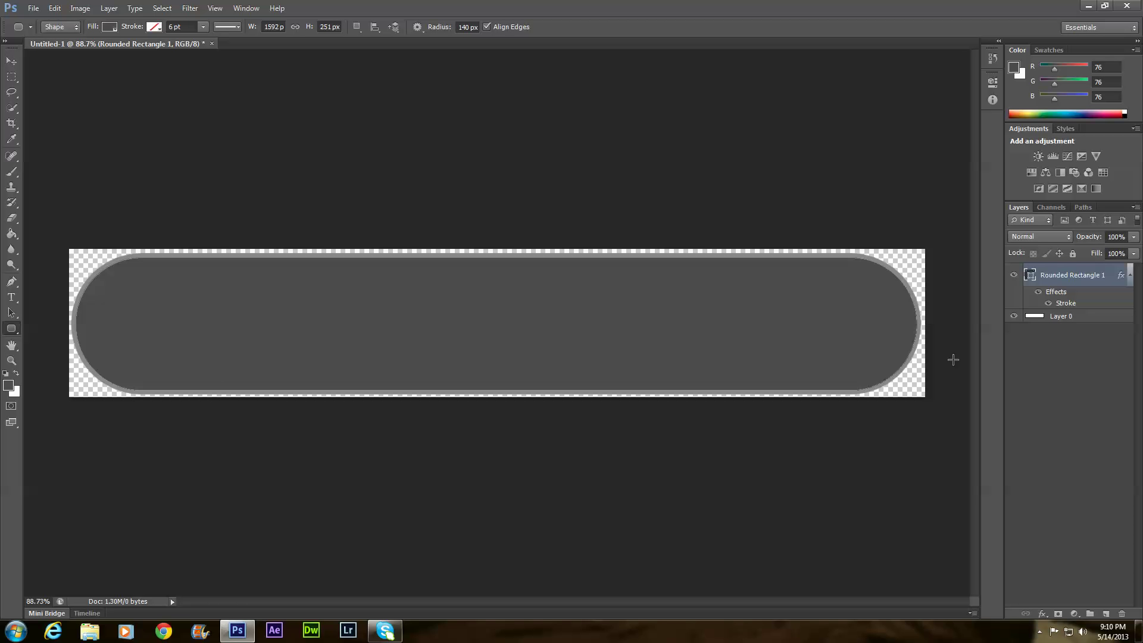
Step: Add a new empty layer named 'circle'
click(109, 8)
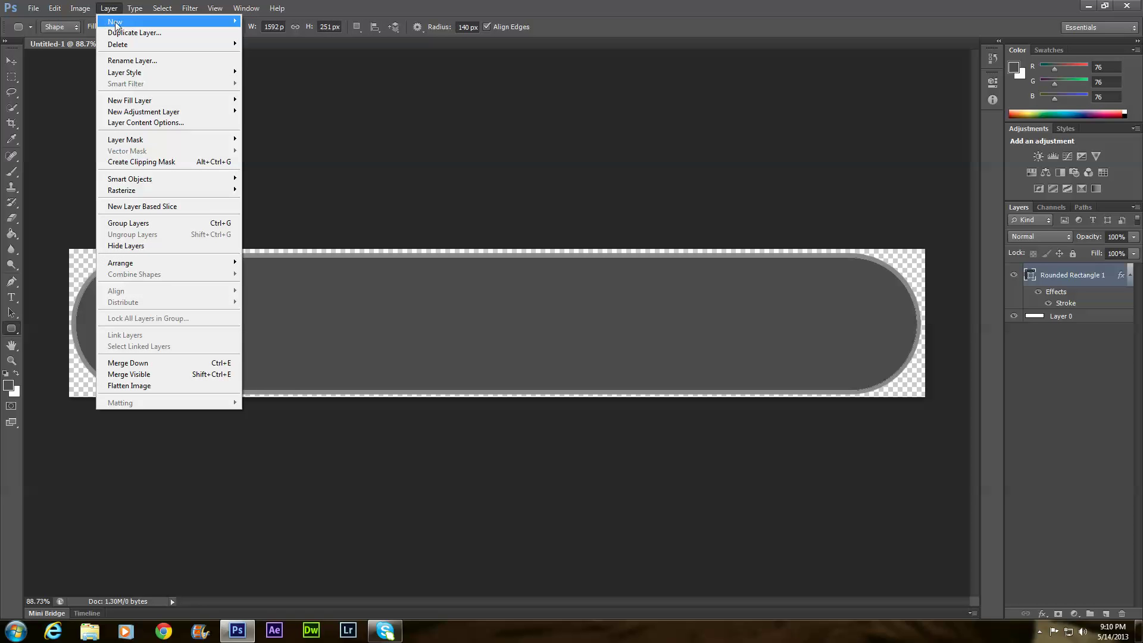
mouse_move(122, 22)
click(253, 22)
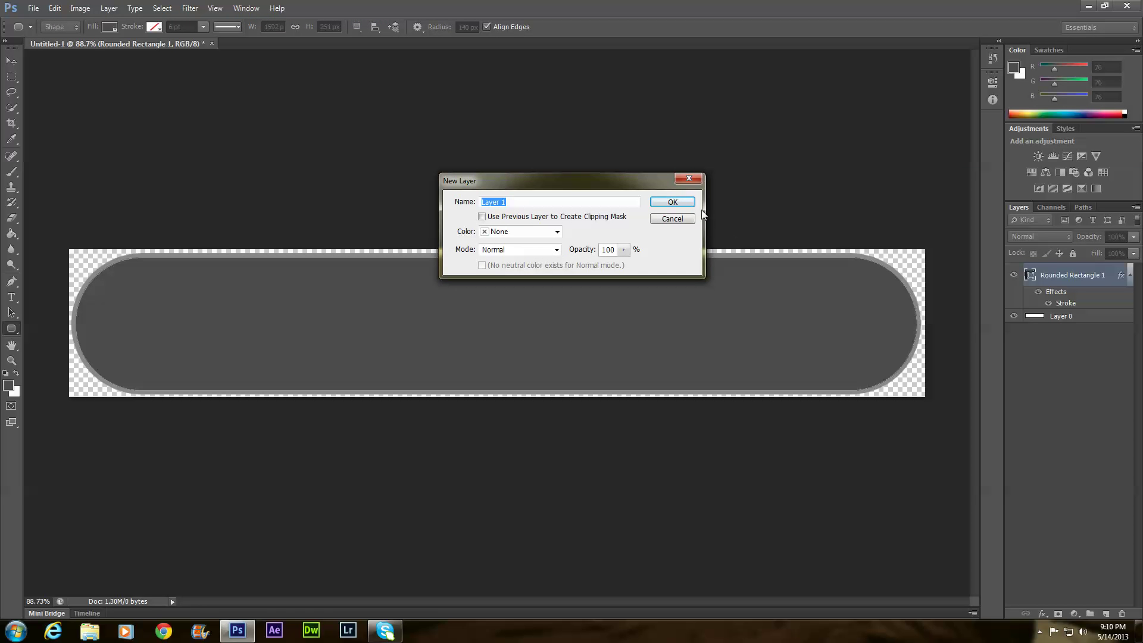
text(circle)
click(655, 199)
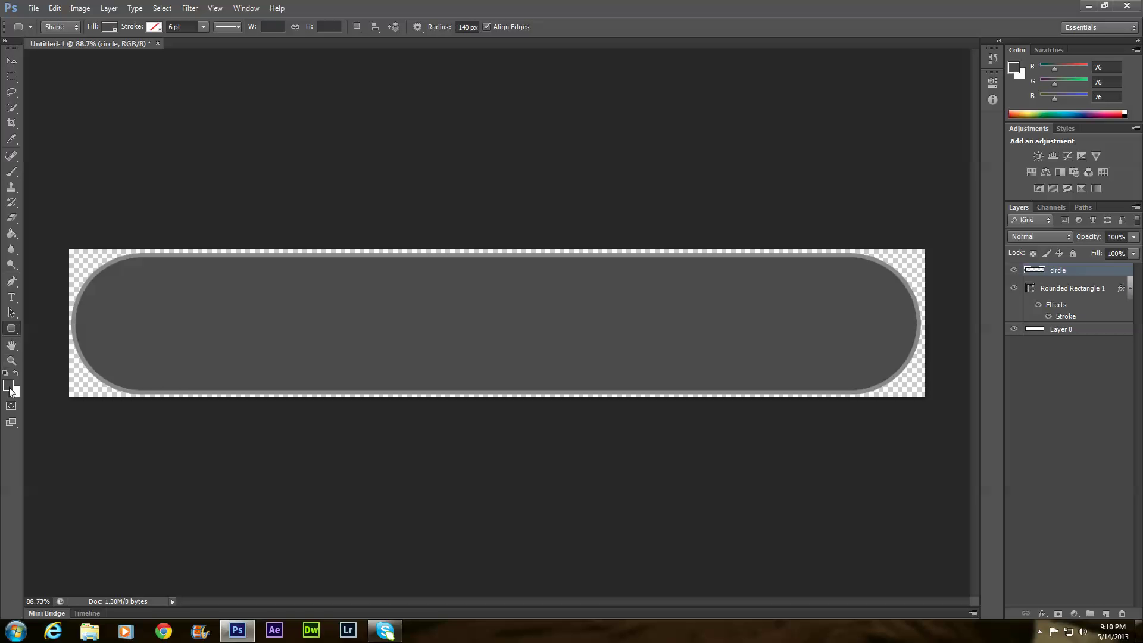
Step: Draw a circle with the Rounded Rectangle tool and position it inside the bar's left end
click(17, 336)
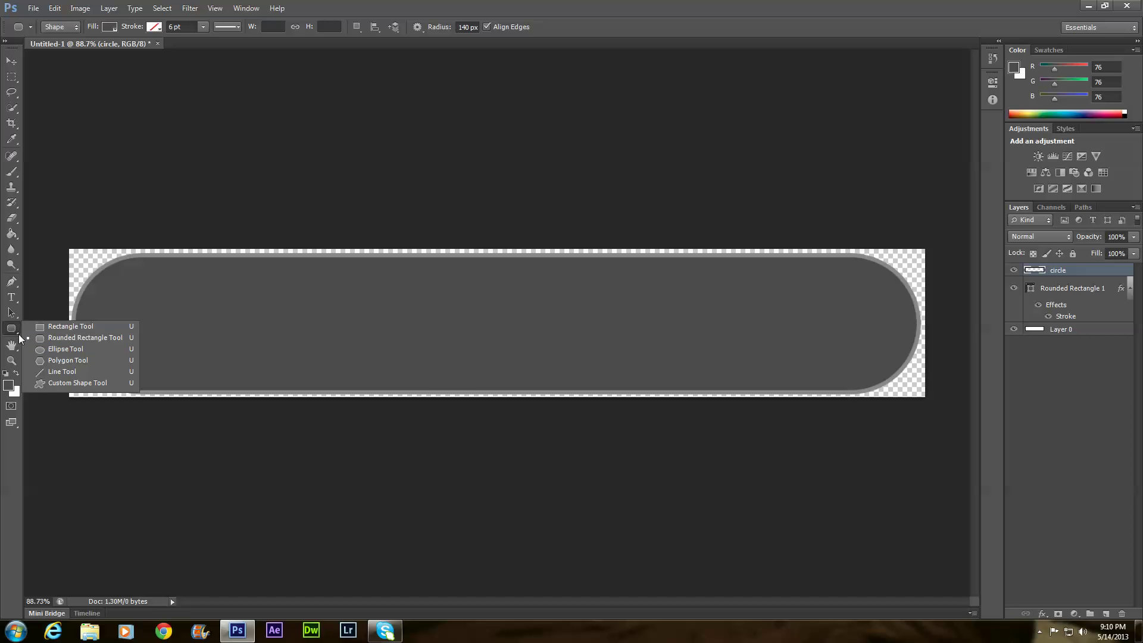
click(77, 337)
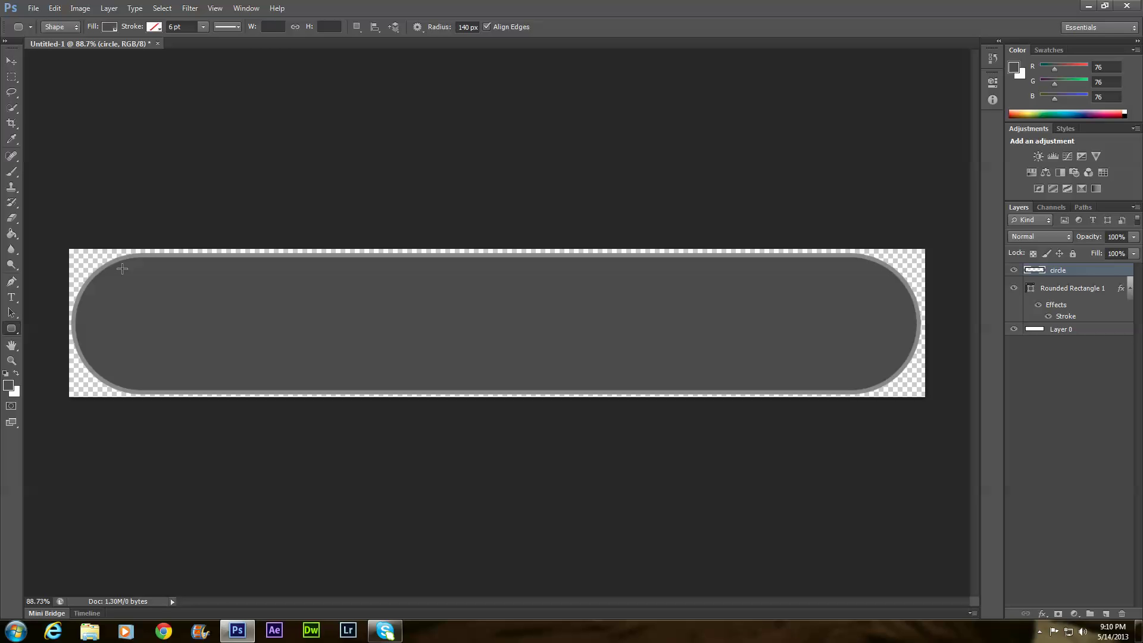
drag(122, 269, 254, 386)
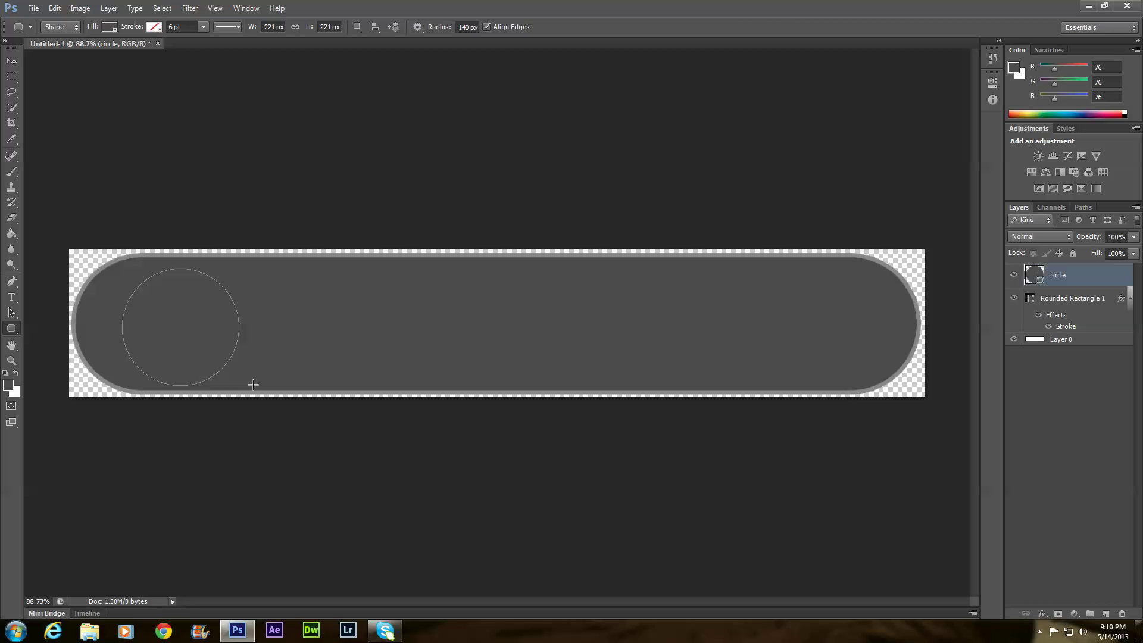
click(12, 61)
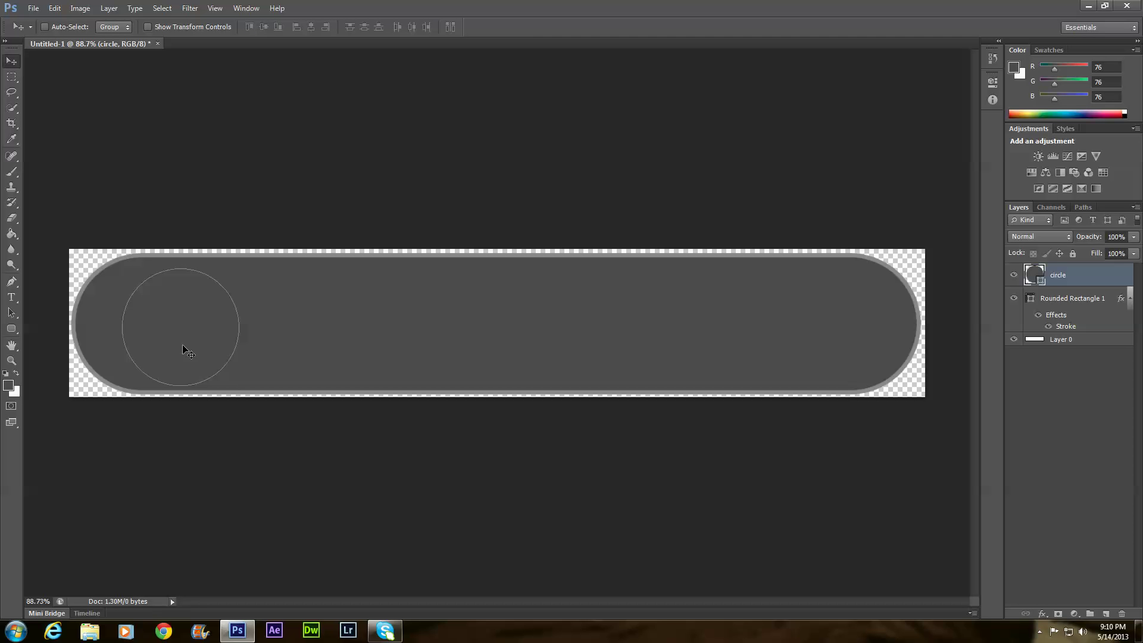
drag(184, 348, 149, 327)
Step: Add a 10 px black outside stroke to the circle layer through Blending Options
right_click(1070, 277)
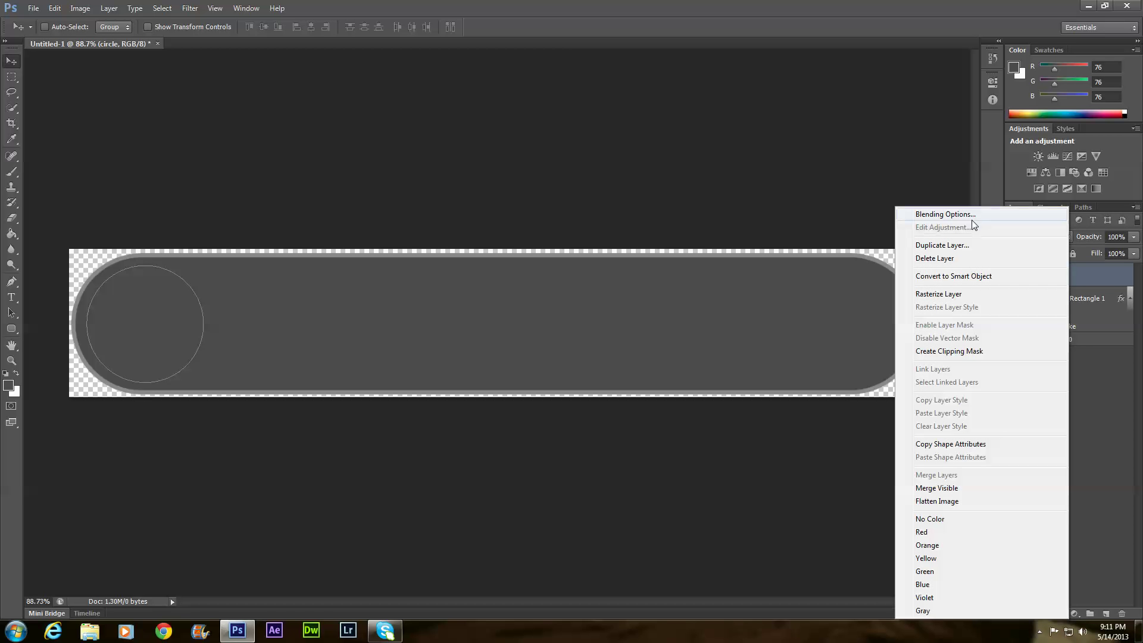
click(971, 218)
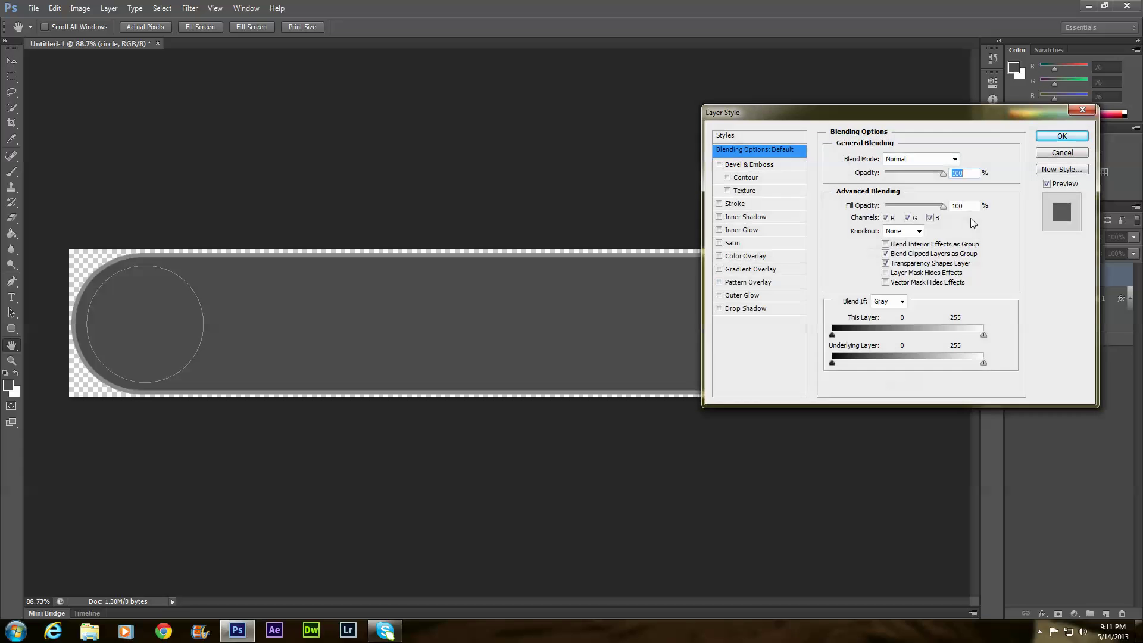
click(733, 204)
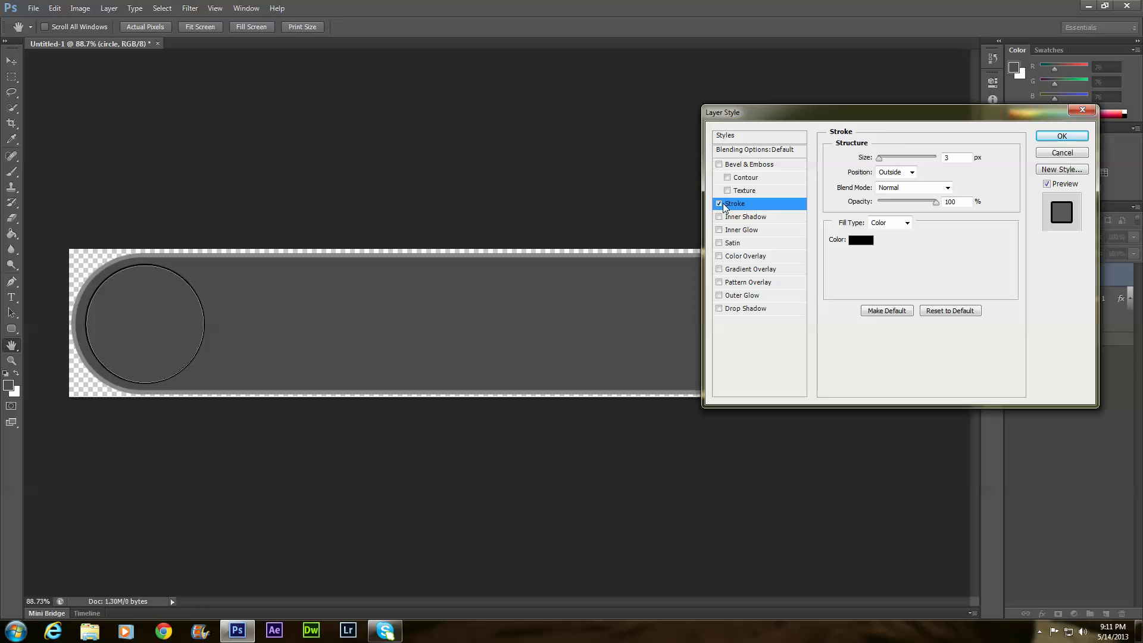
double_click(947, 157)
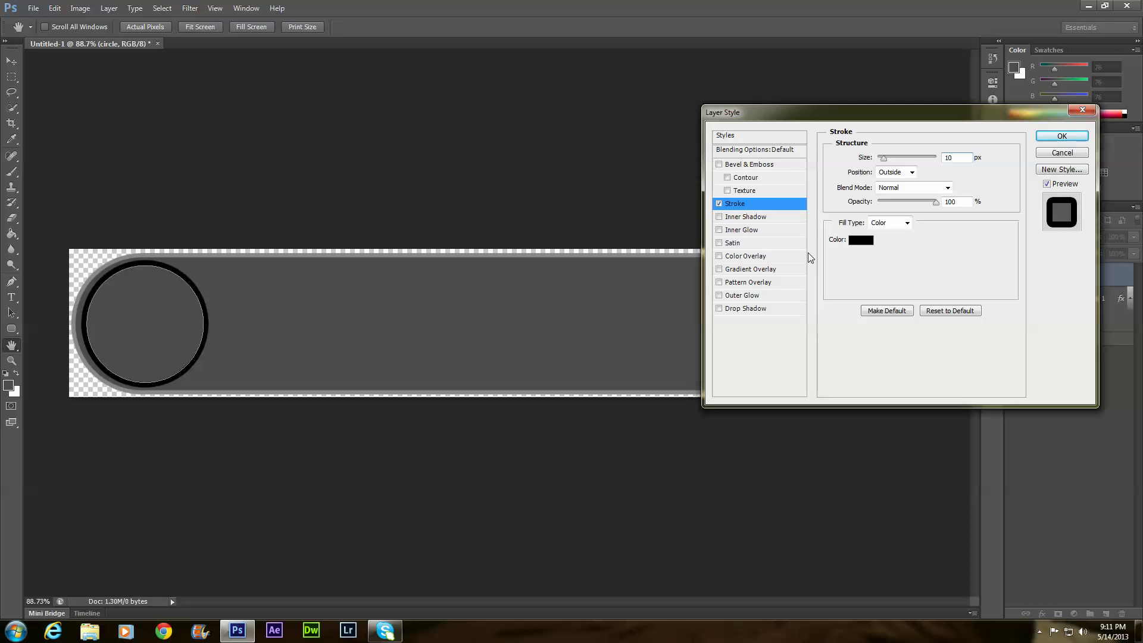
click(1047, 141)
key(v)
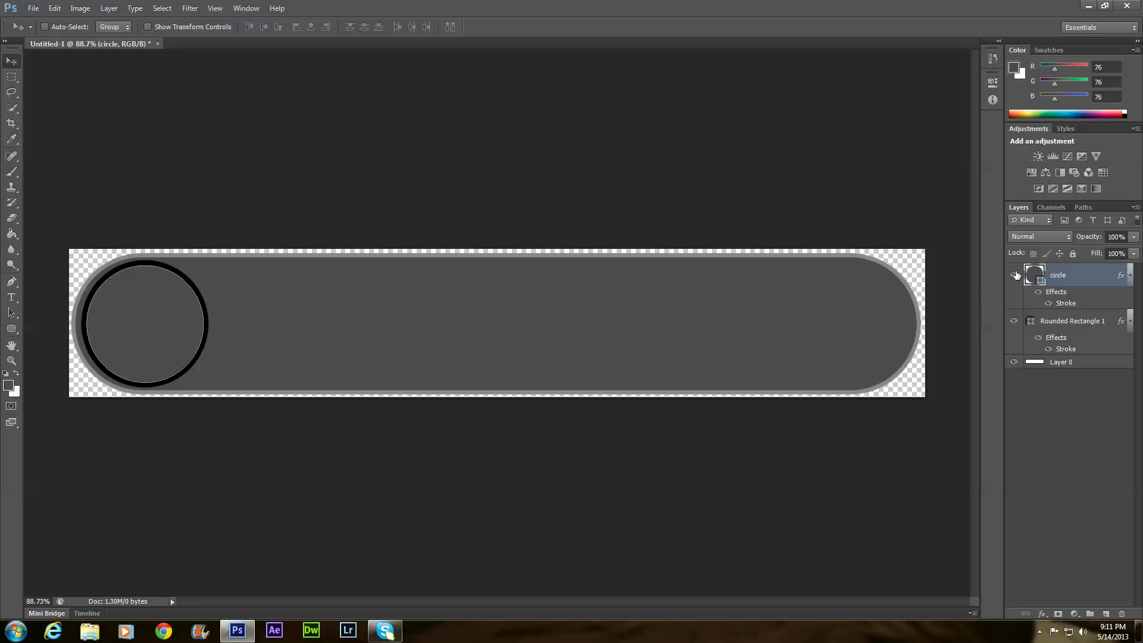
right_click(1037, 277)
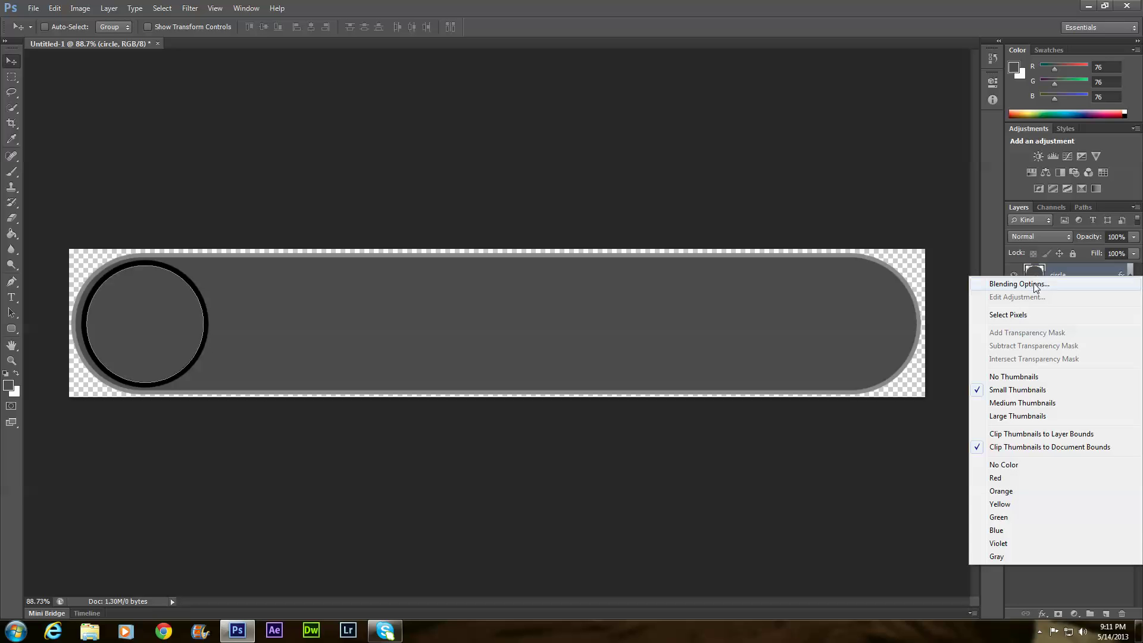
click(1034, 283)
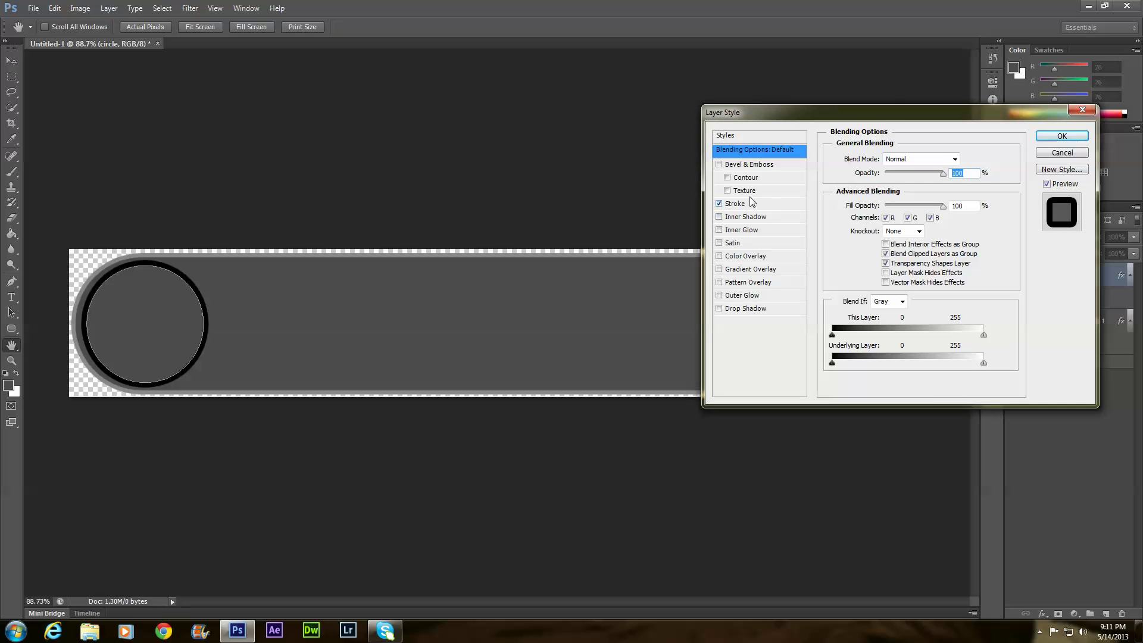
click(1062, 136)
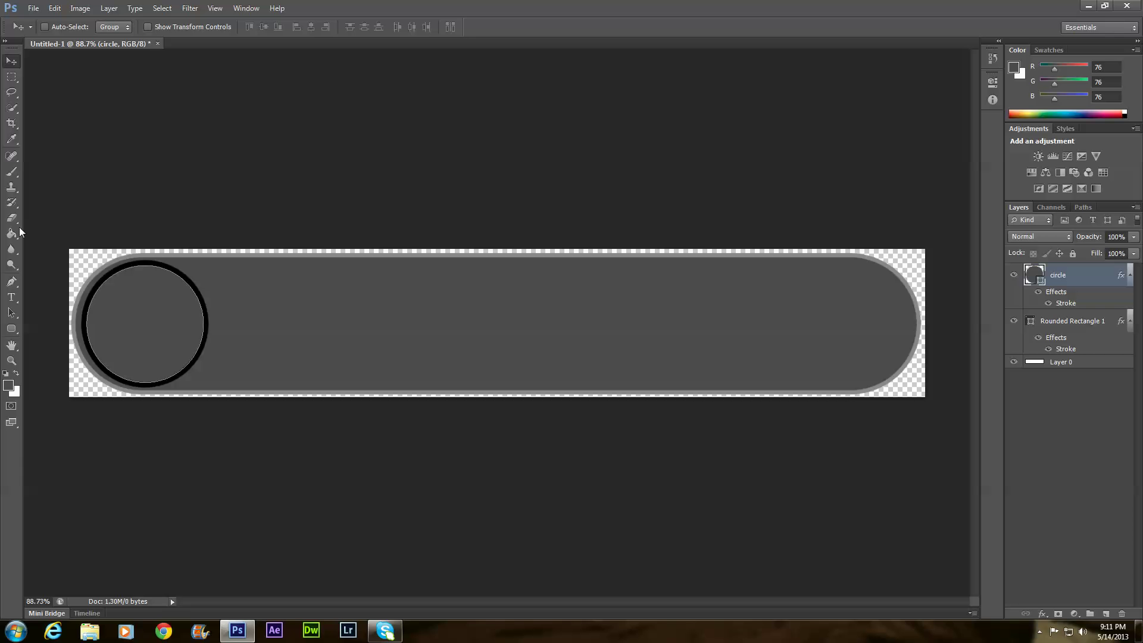
Step: Rasterize the circle and fill it with green 73a91f using the Paint Bucket
click(12, 234)
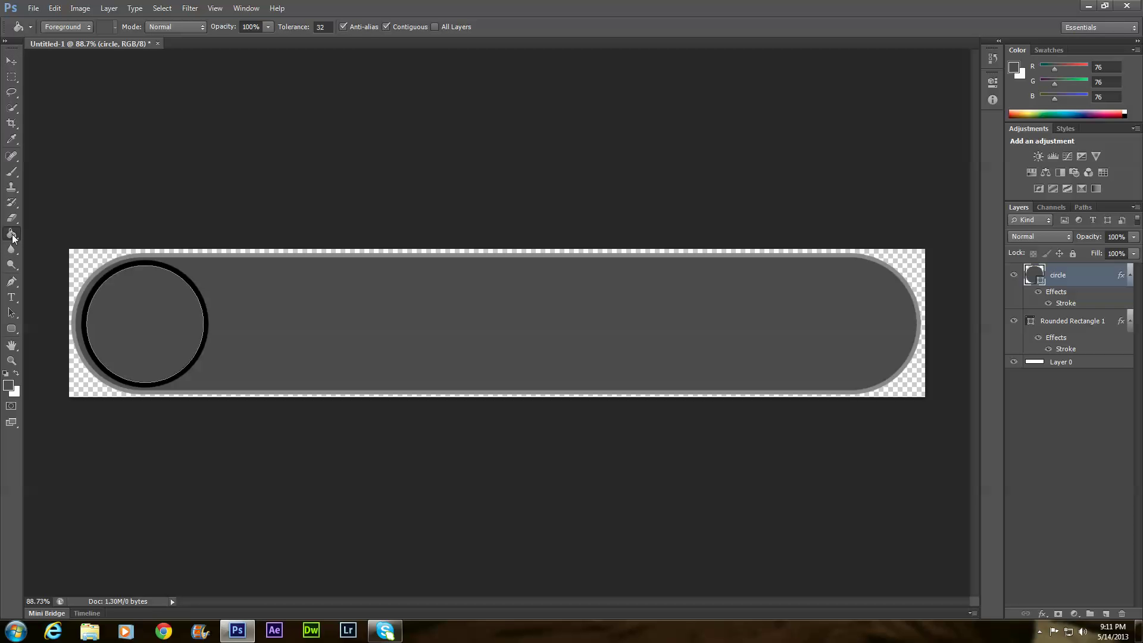
click(9, 386)
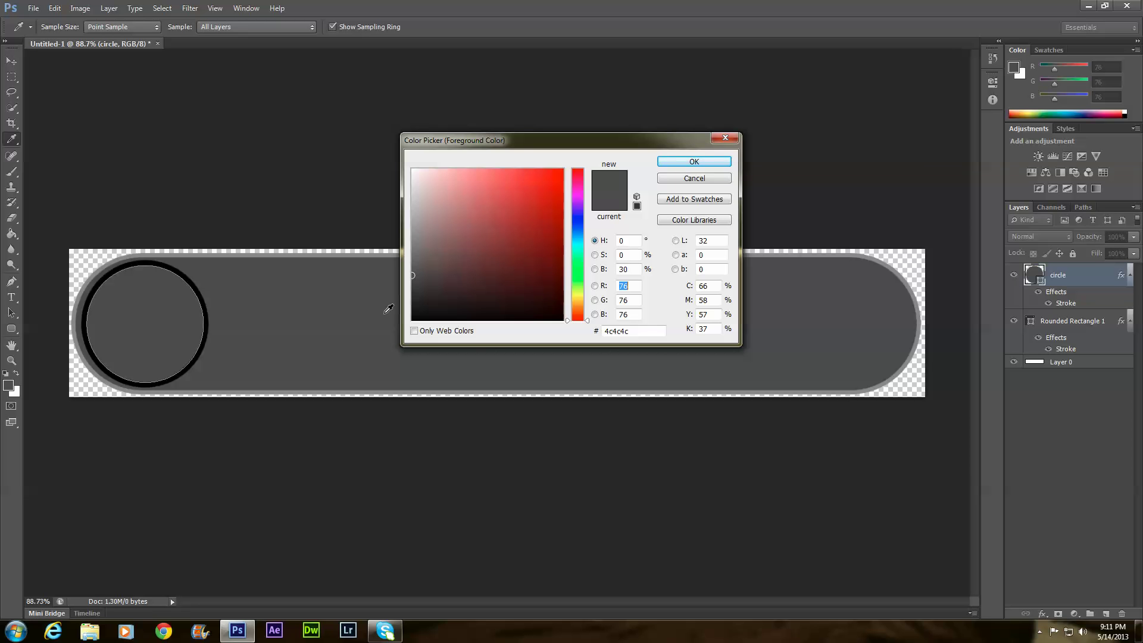
click(596, 333)
text(7)
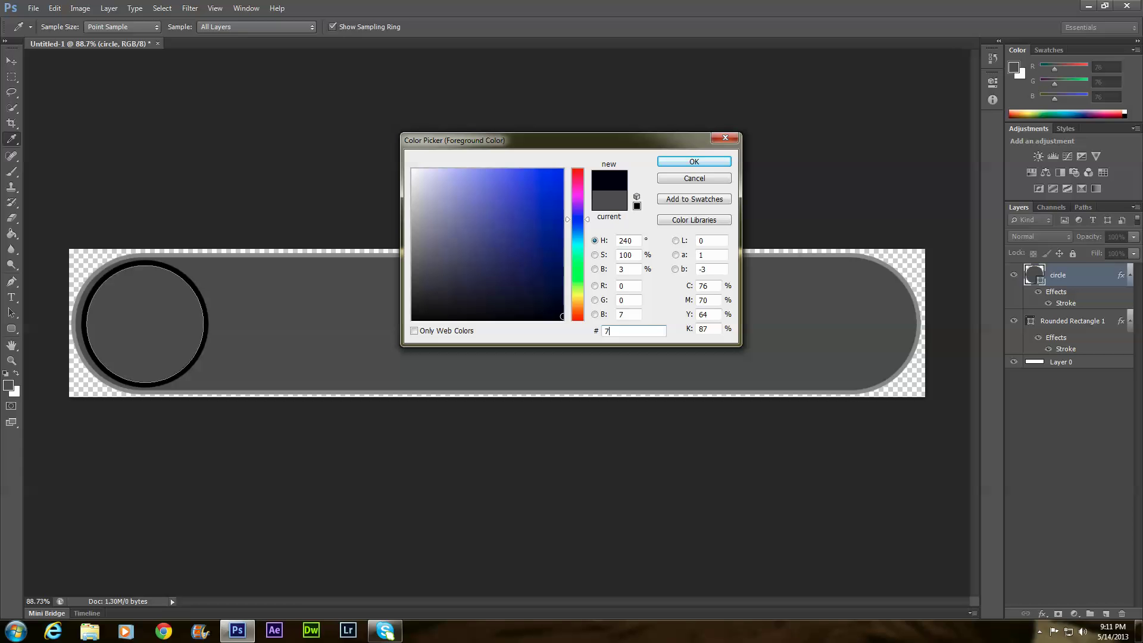
text(3a)
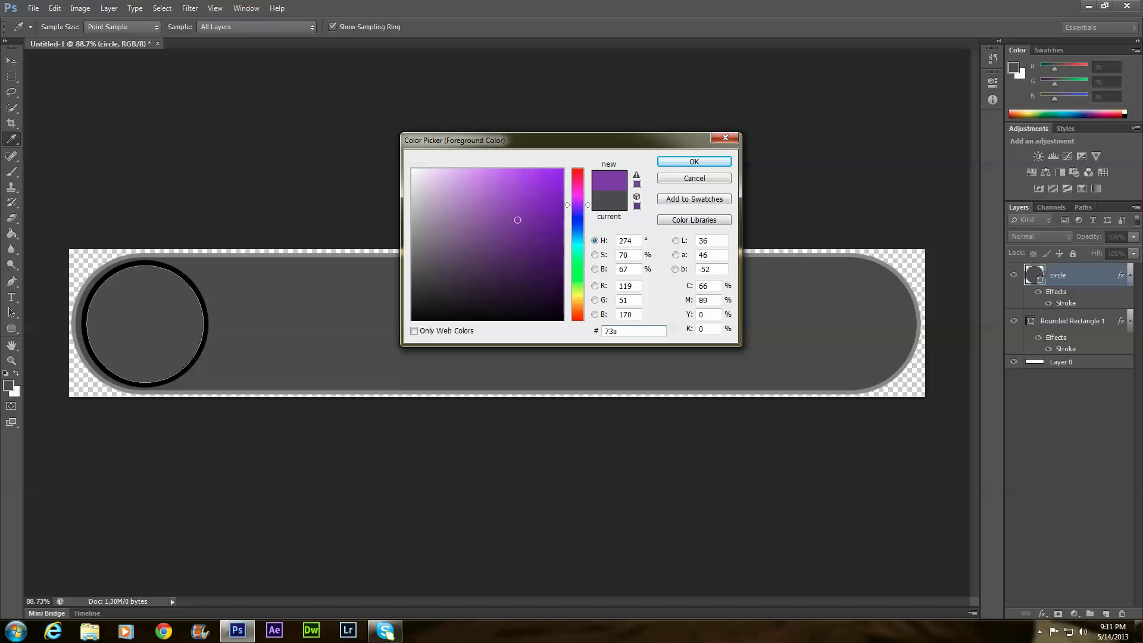
text(91f)
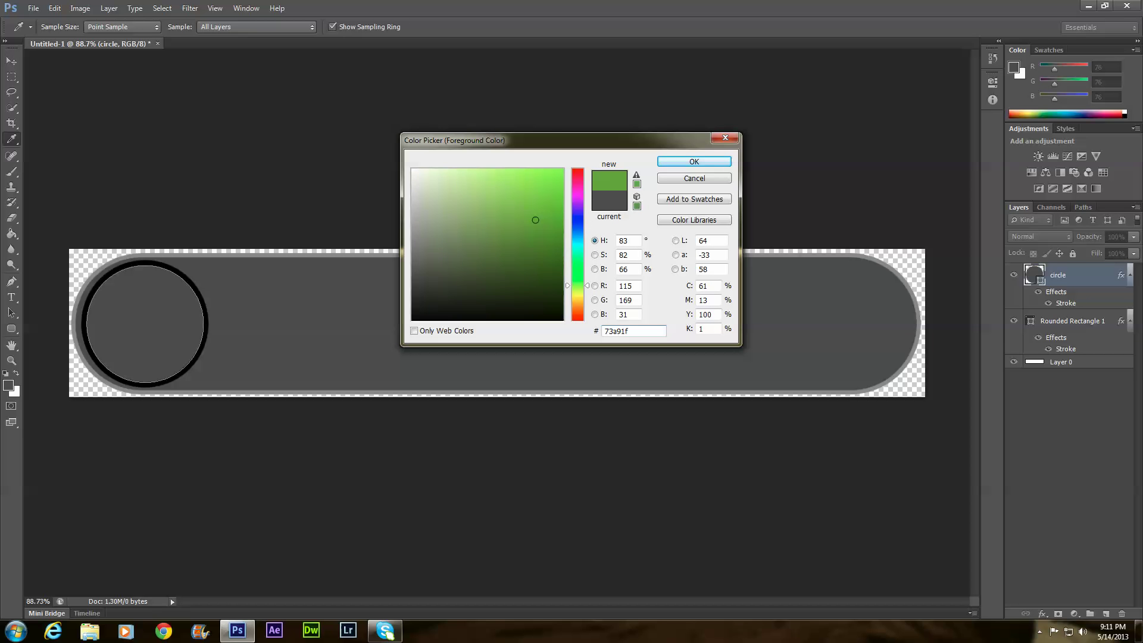
click(695, 161)
key(g)
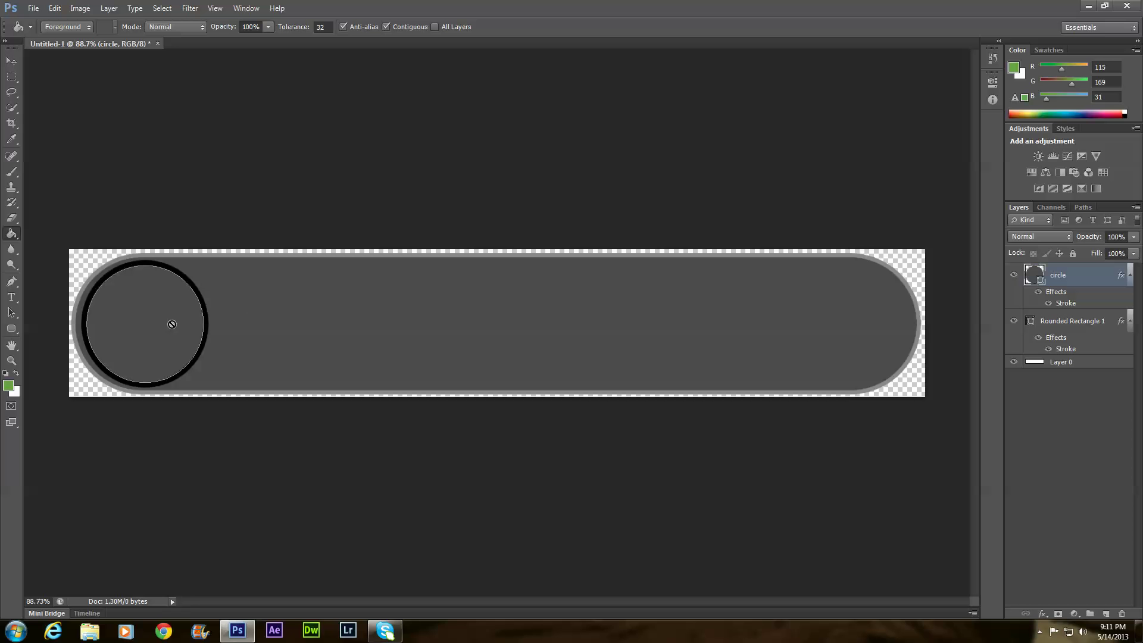
click(137, 322)
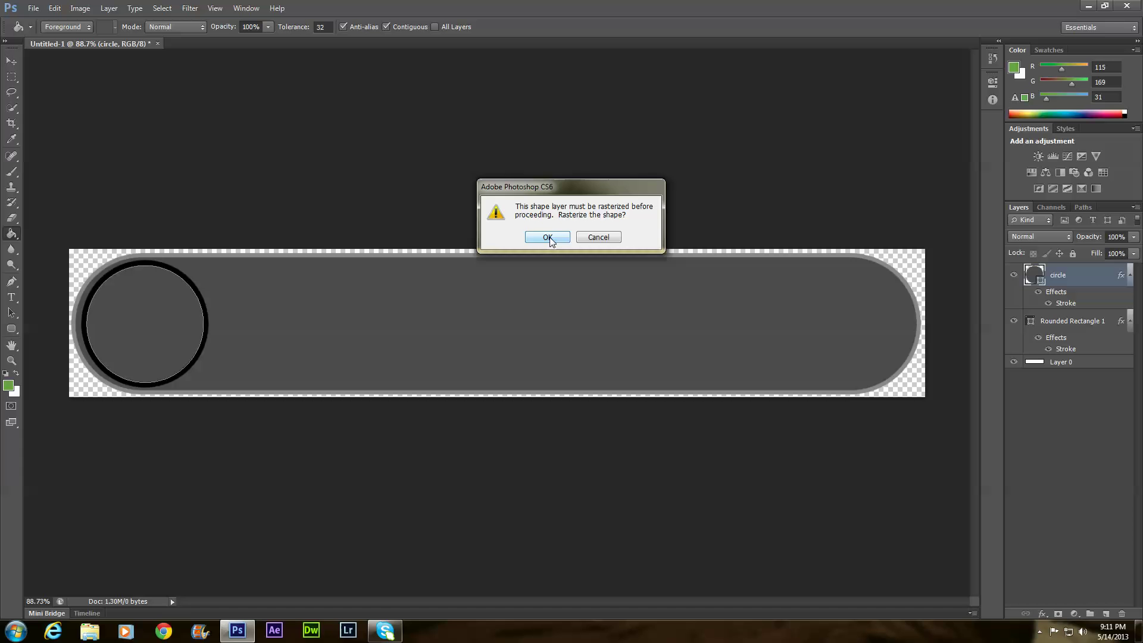
click(548, 237)
click(118, 320)
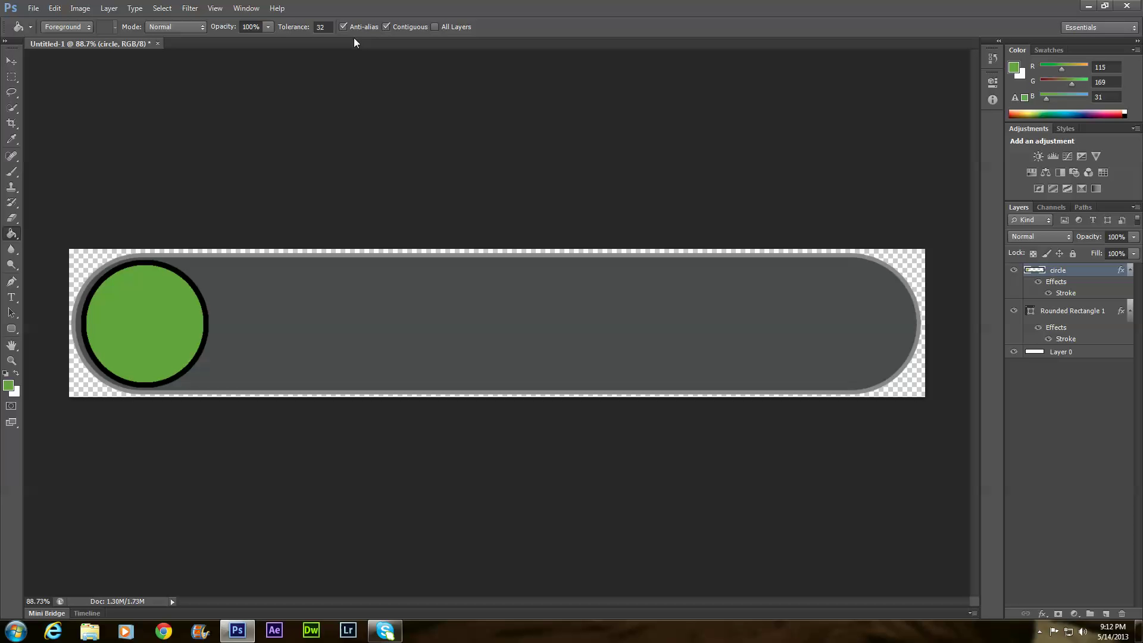
Step: Add a new blank Layer 1
click(109, 9)
mouse_move(136, 23)
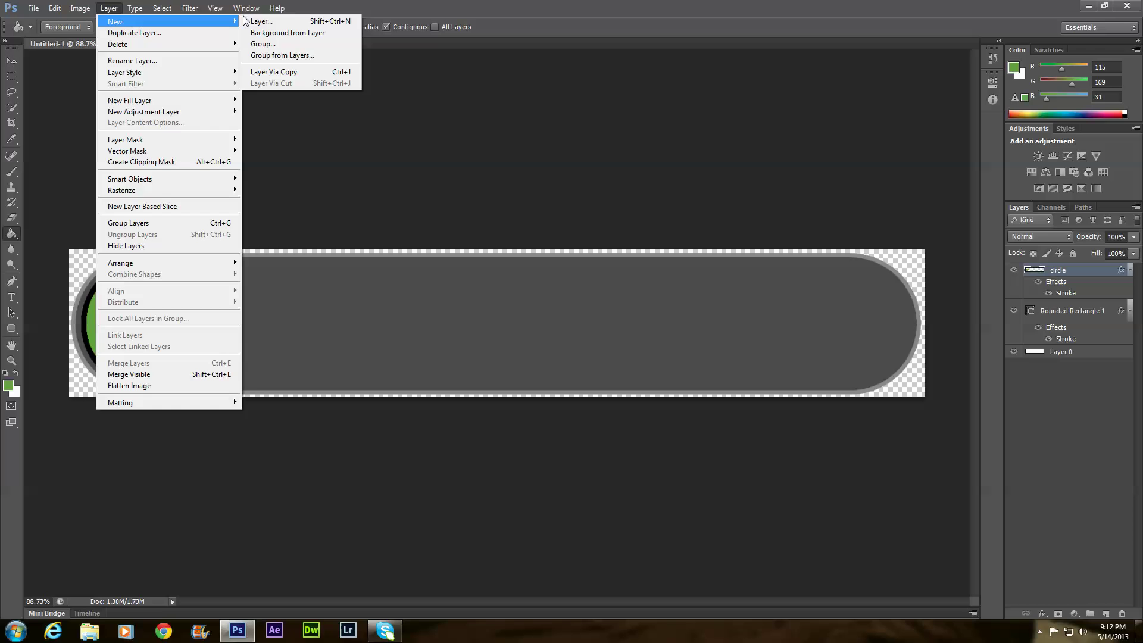
click(263, 25)
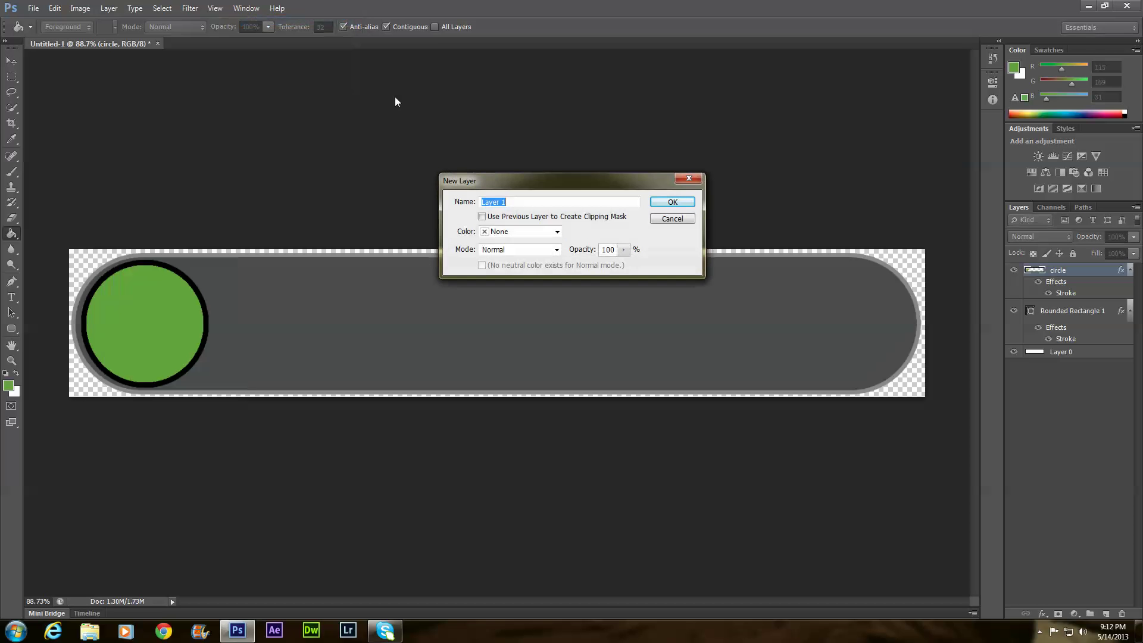
click(688, 206)
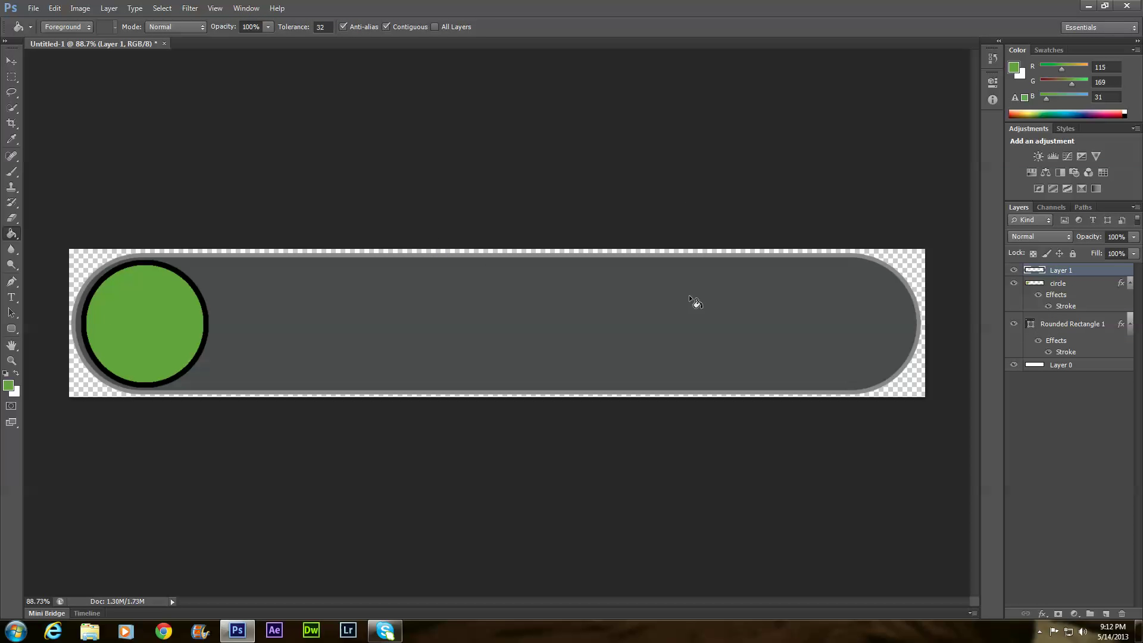
Step: Draw a smaller grey circle and centre it over the green circle
click(11, 328)
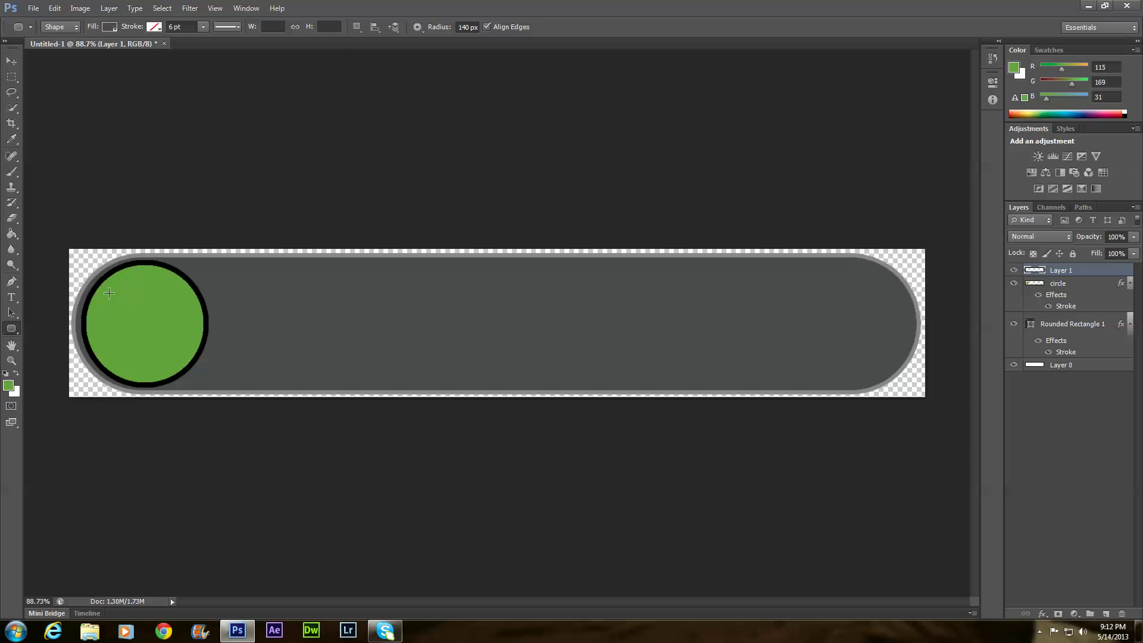
drag(108, 285, 204, 375)
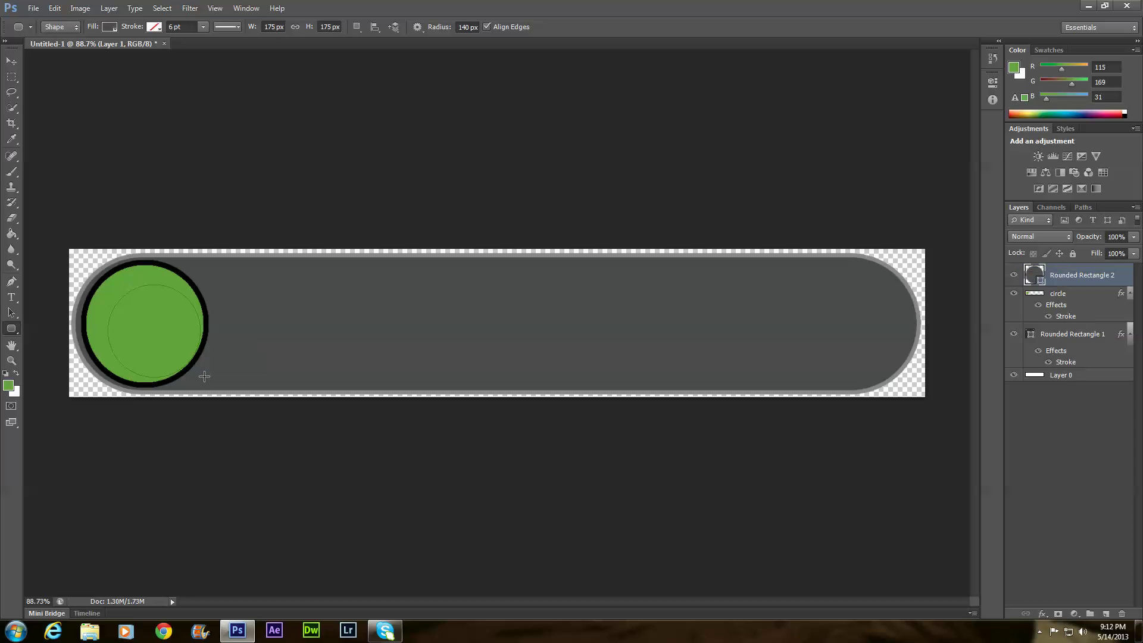
click(11, 61)
drag(153, 344, 143, 336)
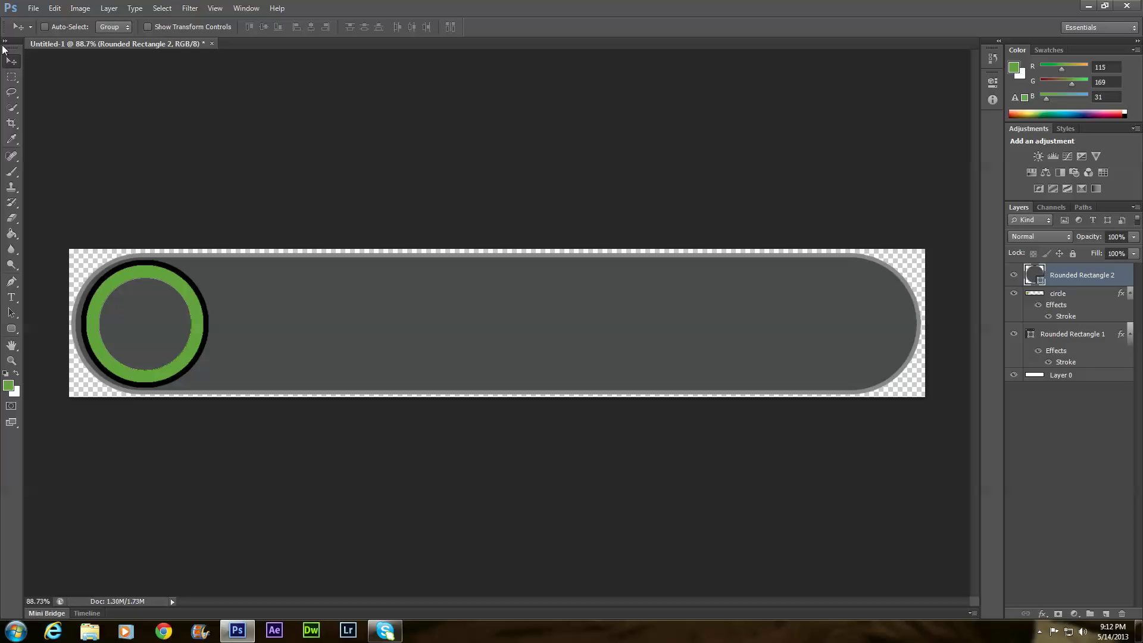
Step: Rasterize the inner disc and fill it with black 000000 using the Paint Bucket
click(13, 236)
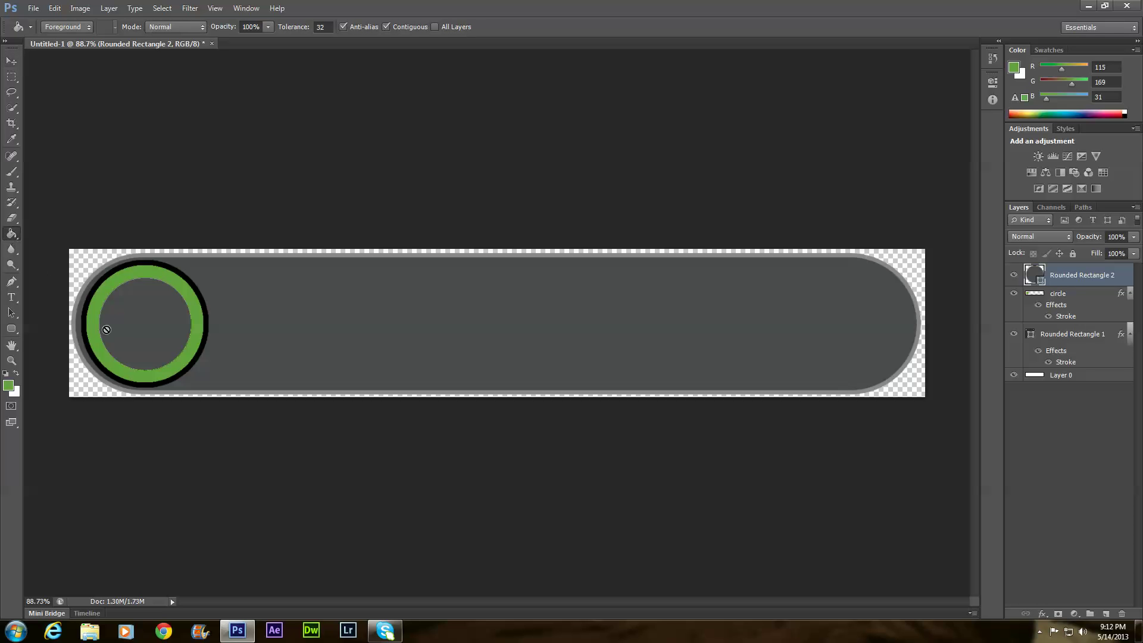
click(146, 328)
click(527, 239)
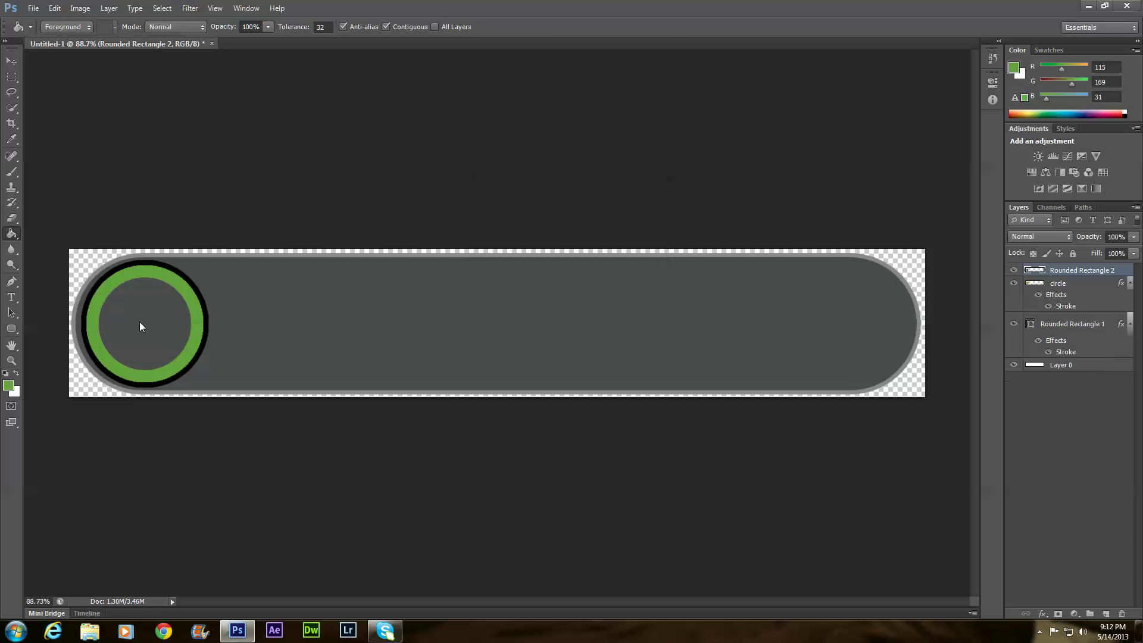
click(140, 322)
click(9, 384)
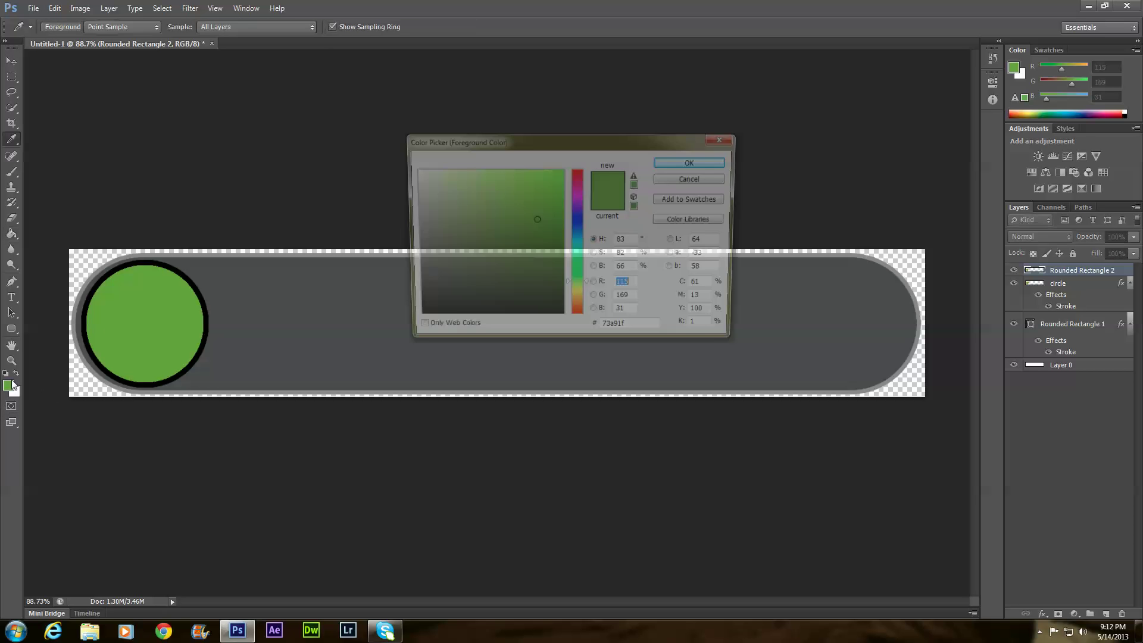
click(626, 331)
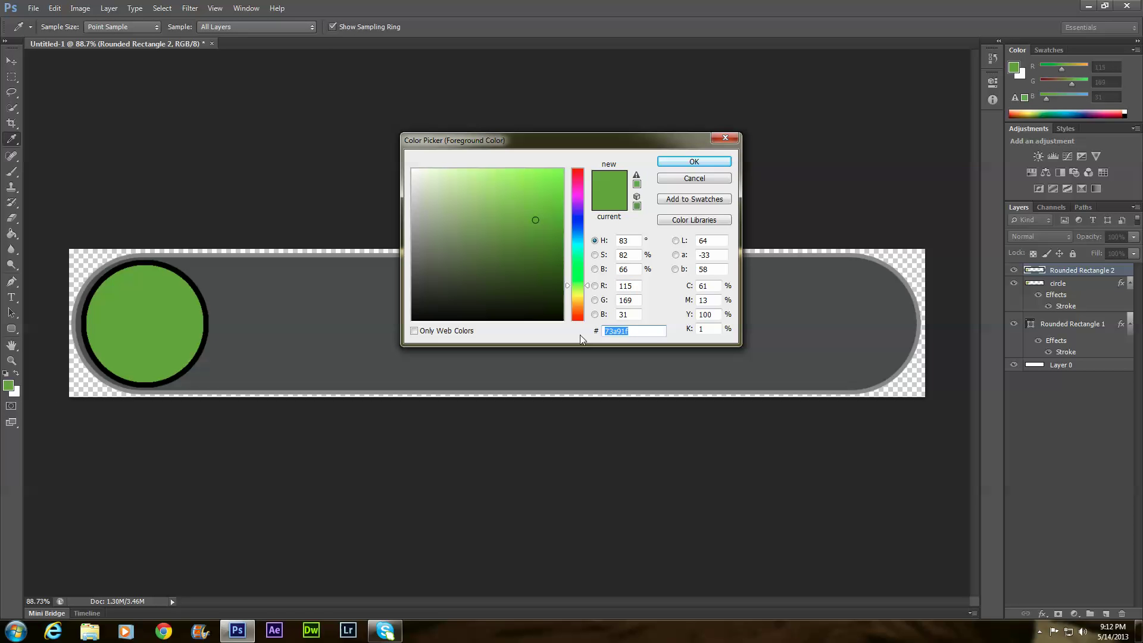
text(000000)
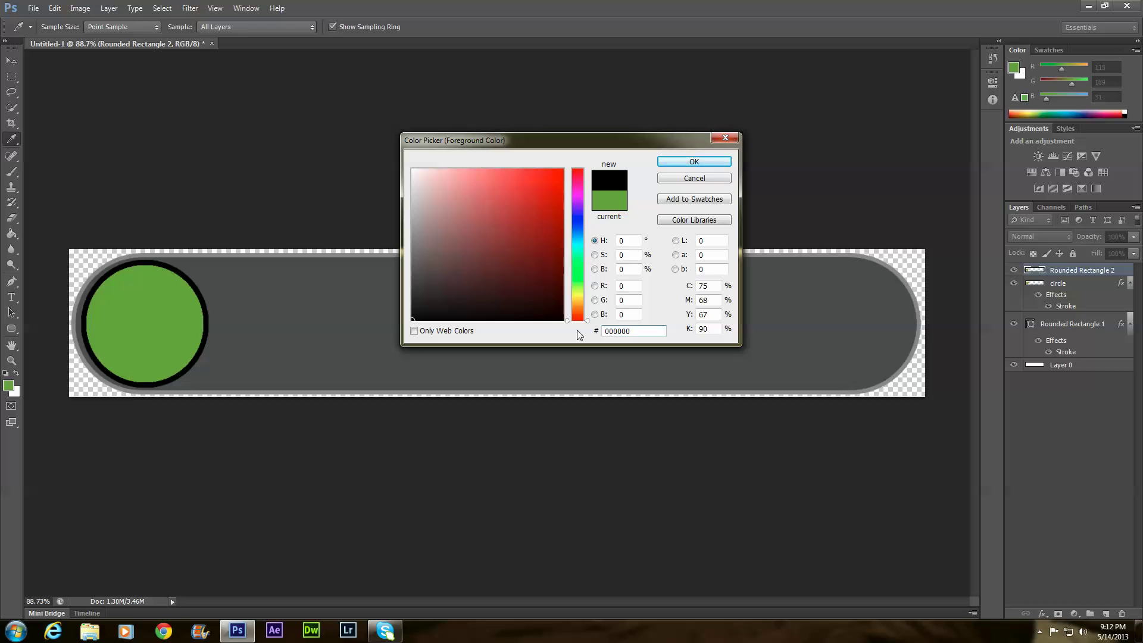
click(695, 161)
click(132, 320)
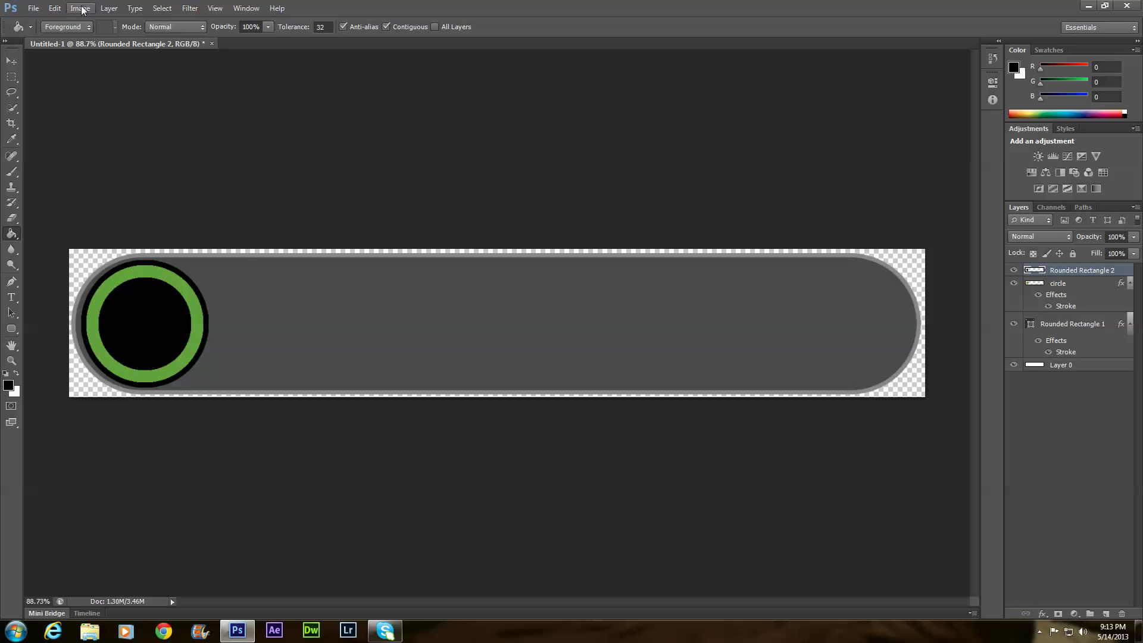
click(107, 8)
Step: Add a new empty Layer 1 at the top of the layer stack
mouse_move(116, 22)
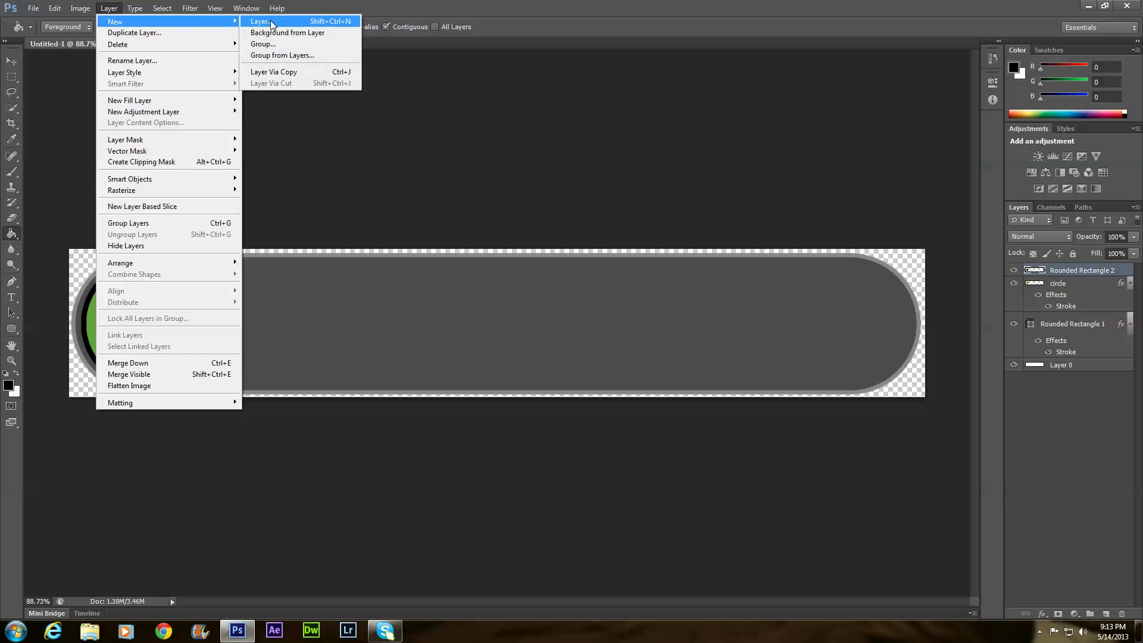
click(262, 22)
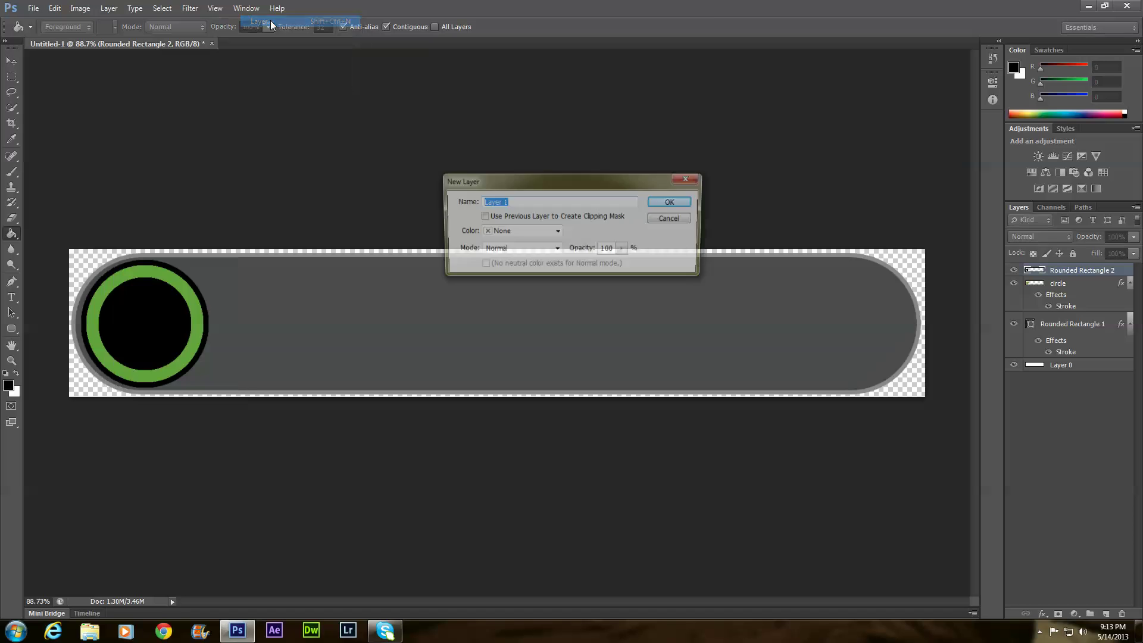
click(682, 203)
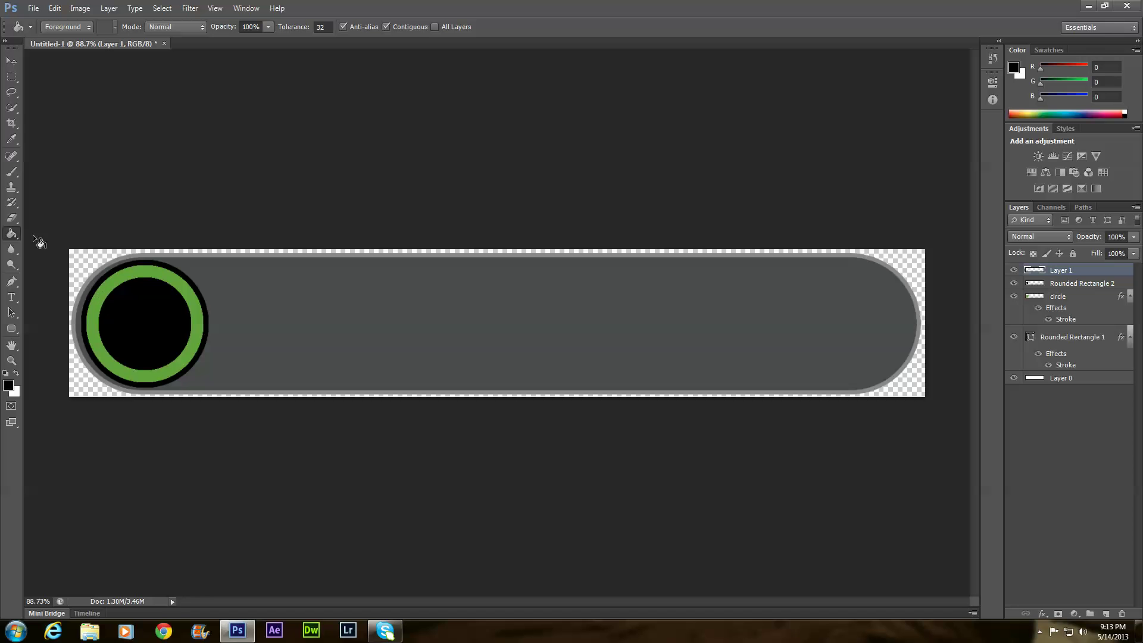
Step: Select the Custom Shape tool with the check mark shape from the shape picker
click(19, 337)
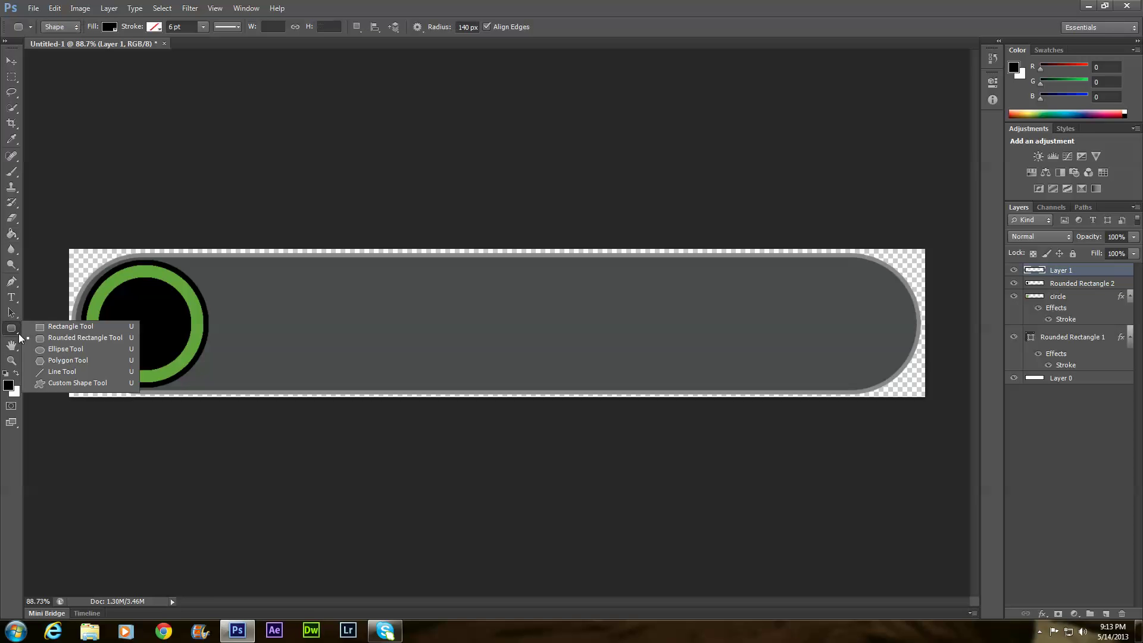
click(55, 385)
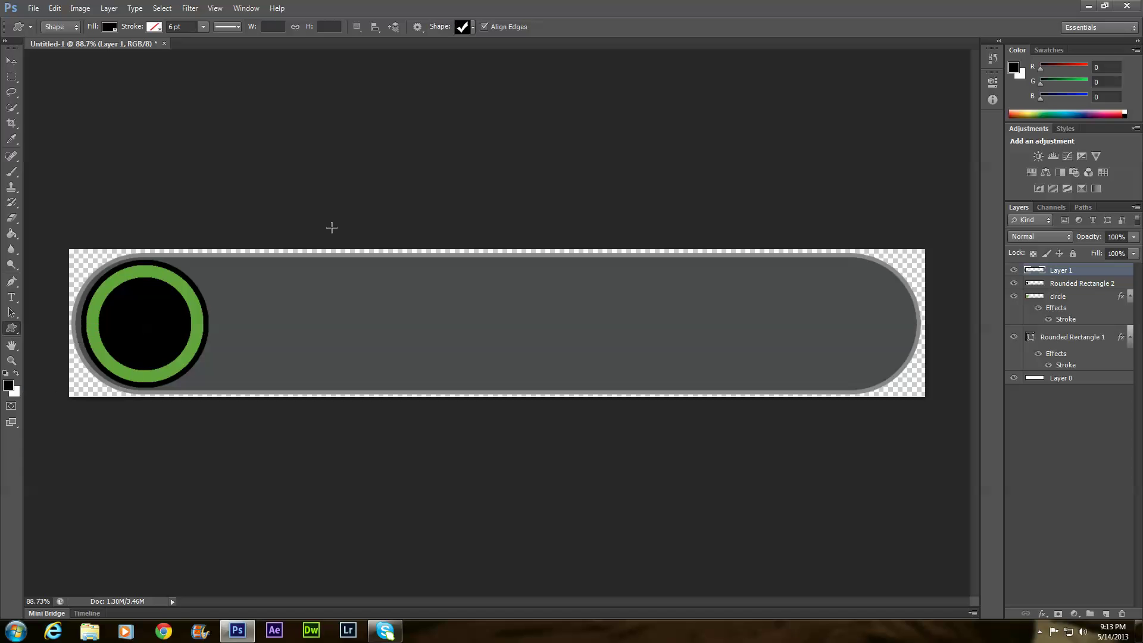
click(475, 27)
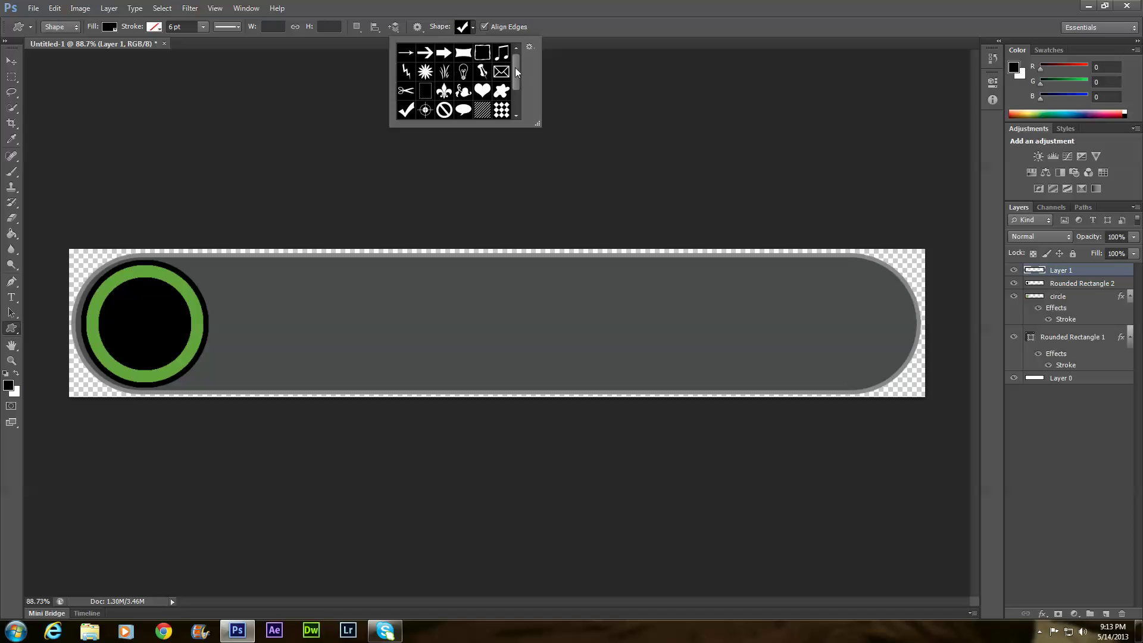
drag(515, 72, 518, 97)
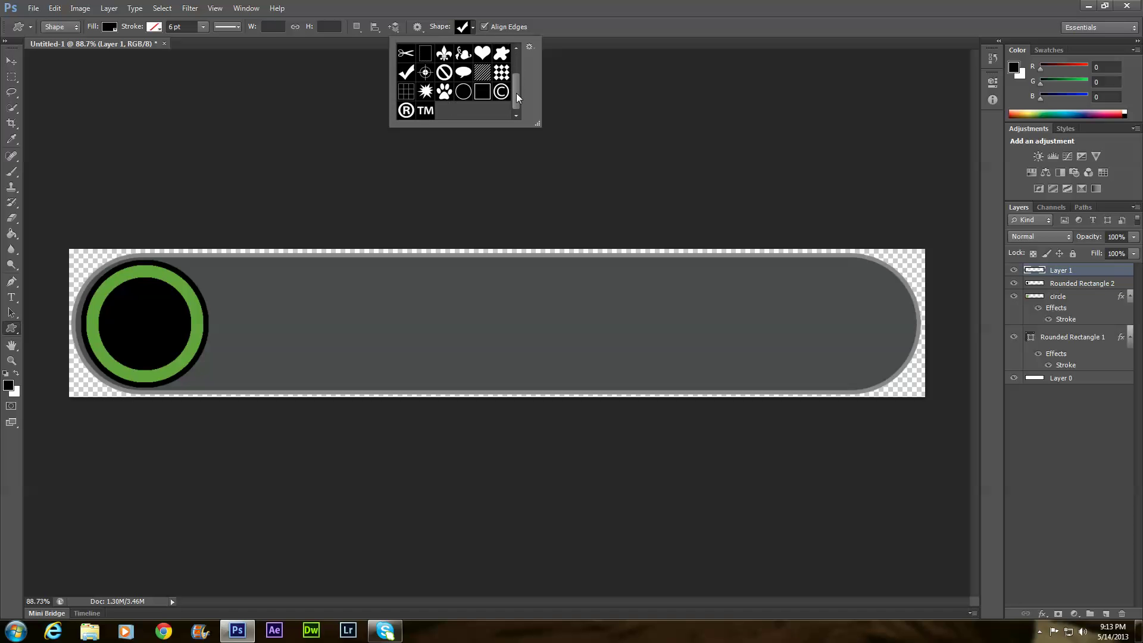
scroll(513, 87, up, 2)
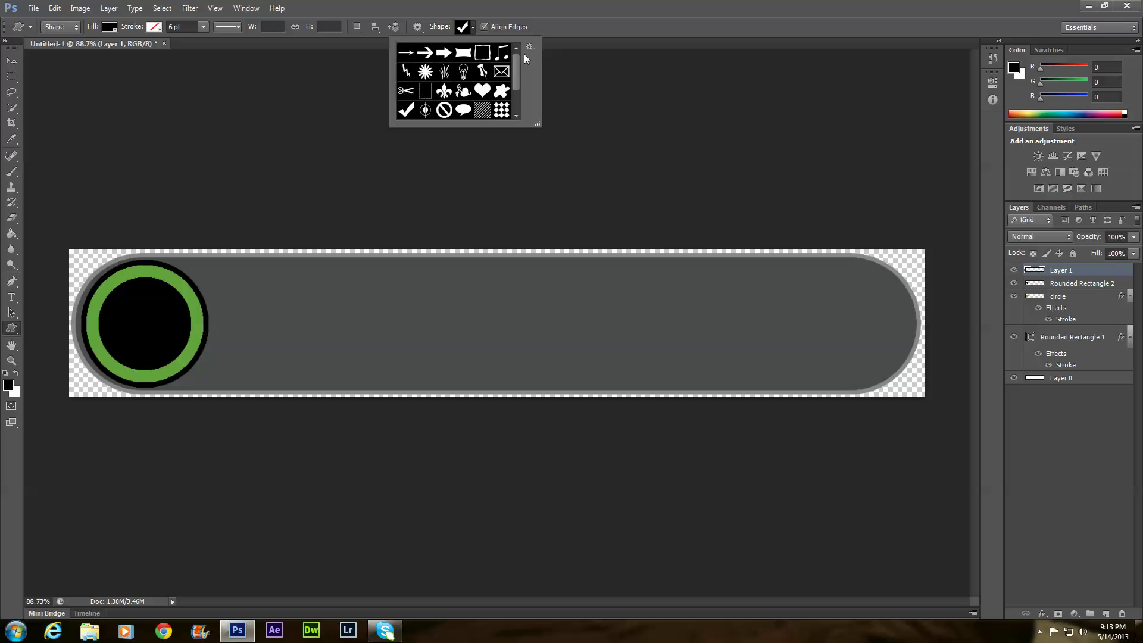
drag(517, 66, 522, 89)
click(406, 72)
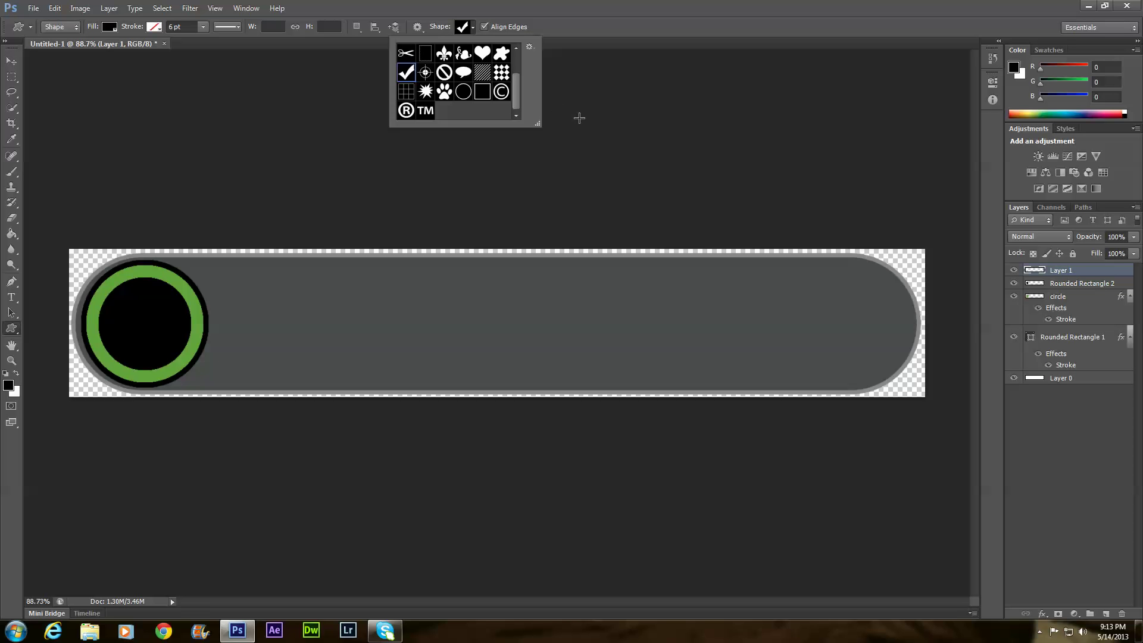
click(463, 31)
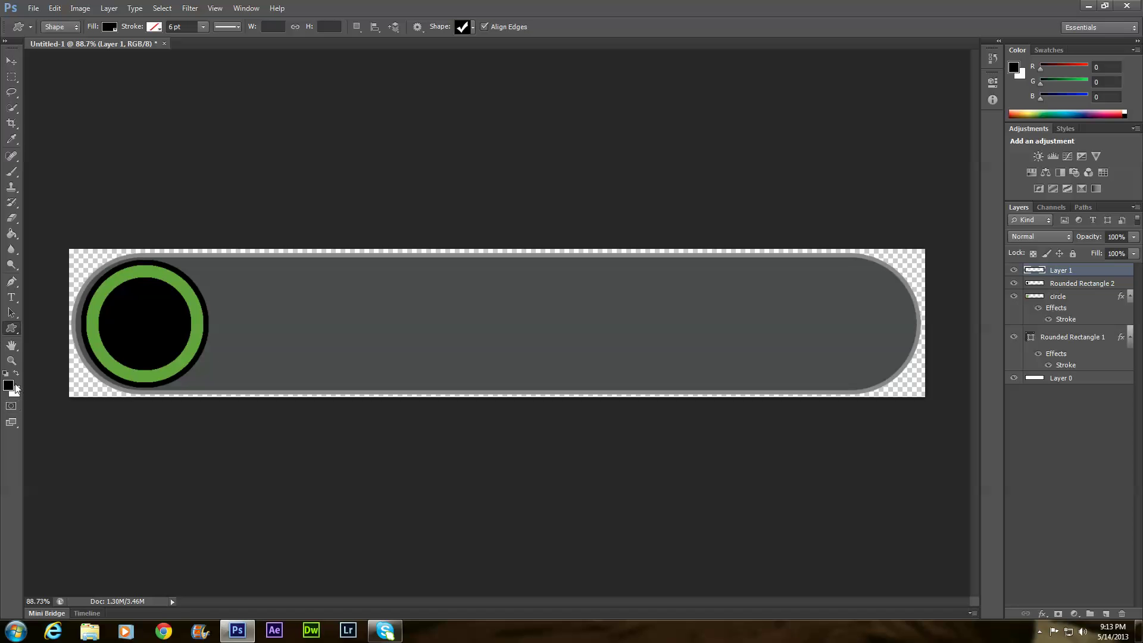
Step: Sample the ring's green and draw a check mark centred inside the black disc
click(11, 140)
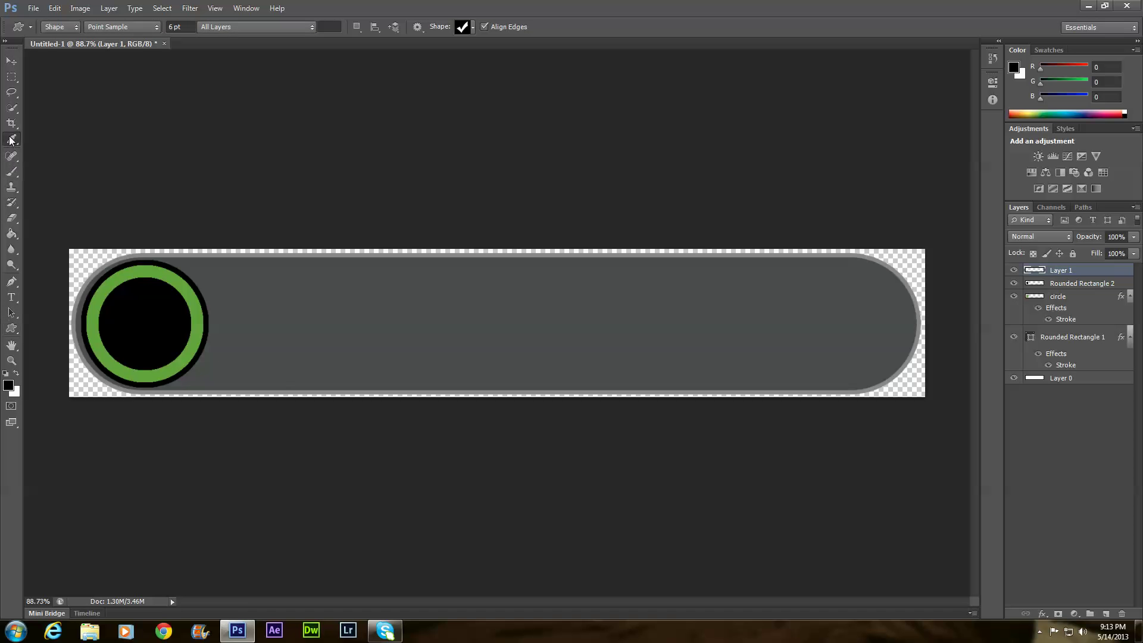
click(146, 274)
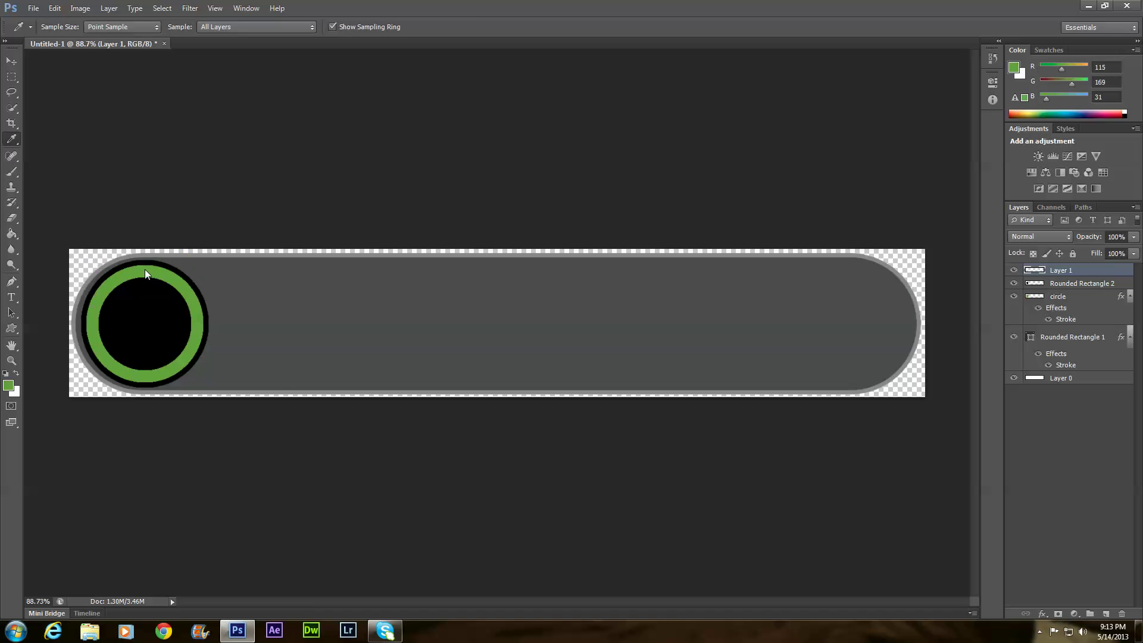
click(12, 328)
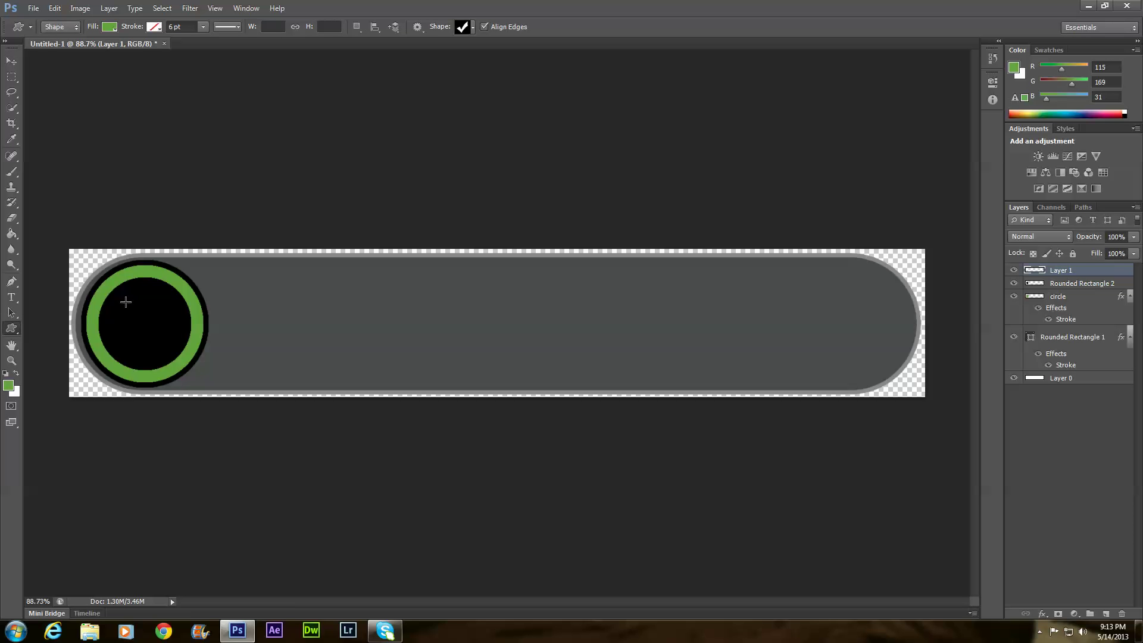
drag(121, 300, 178, 356)
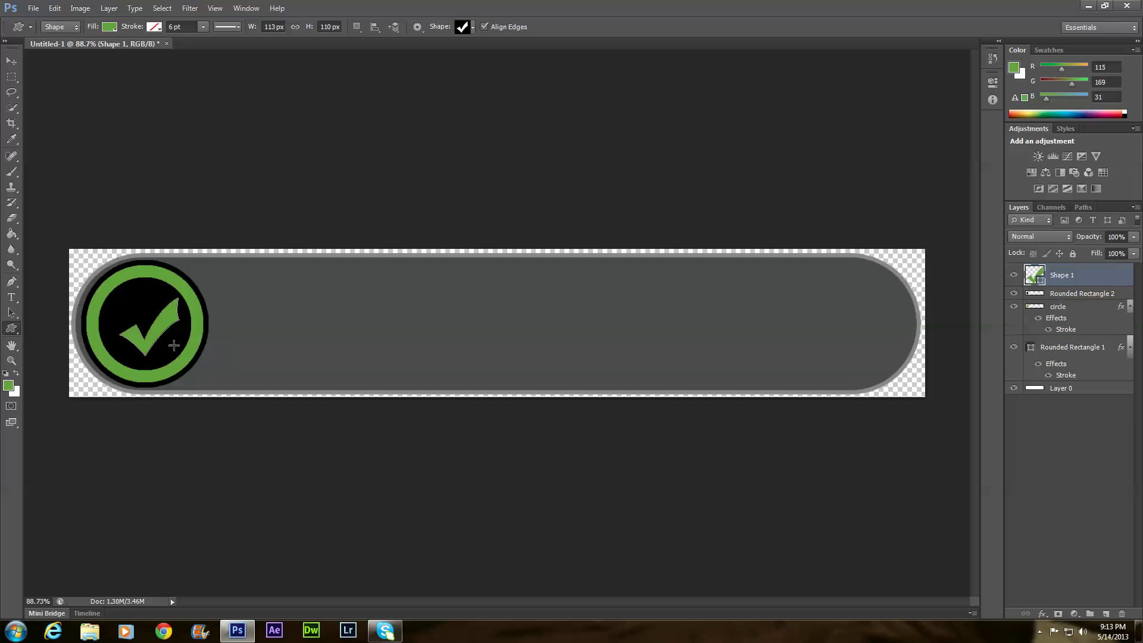
click(11, 61)
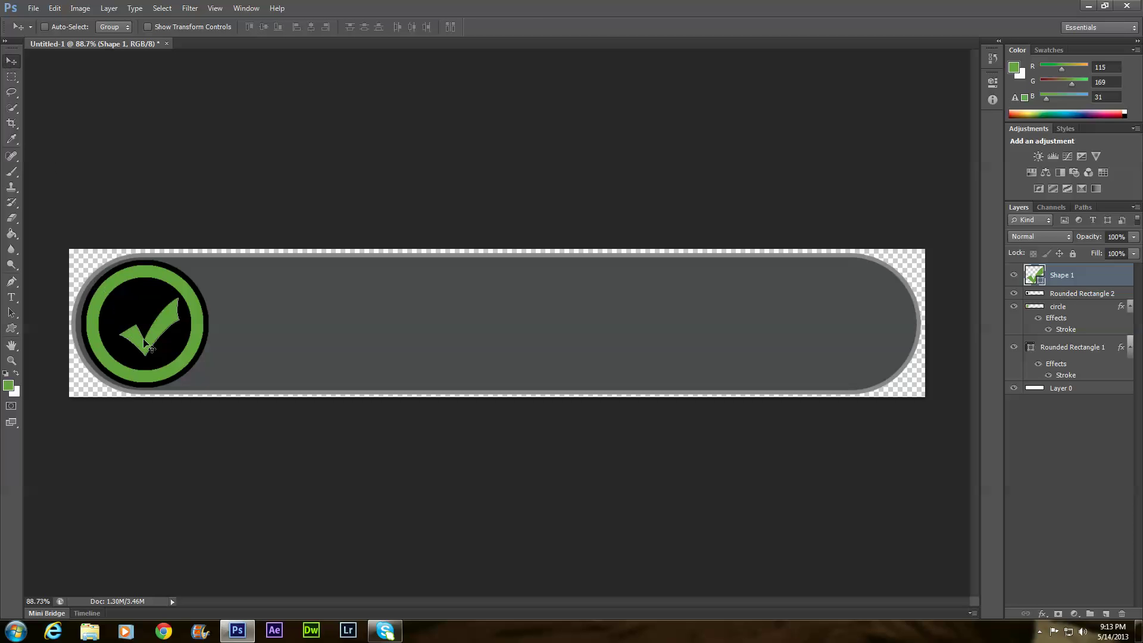
drag(145, 340, 135, 337)
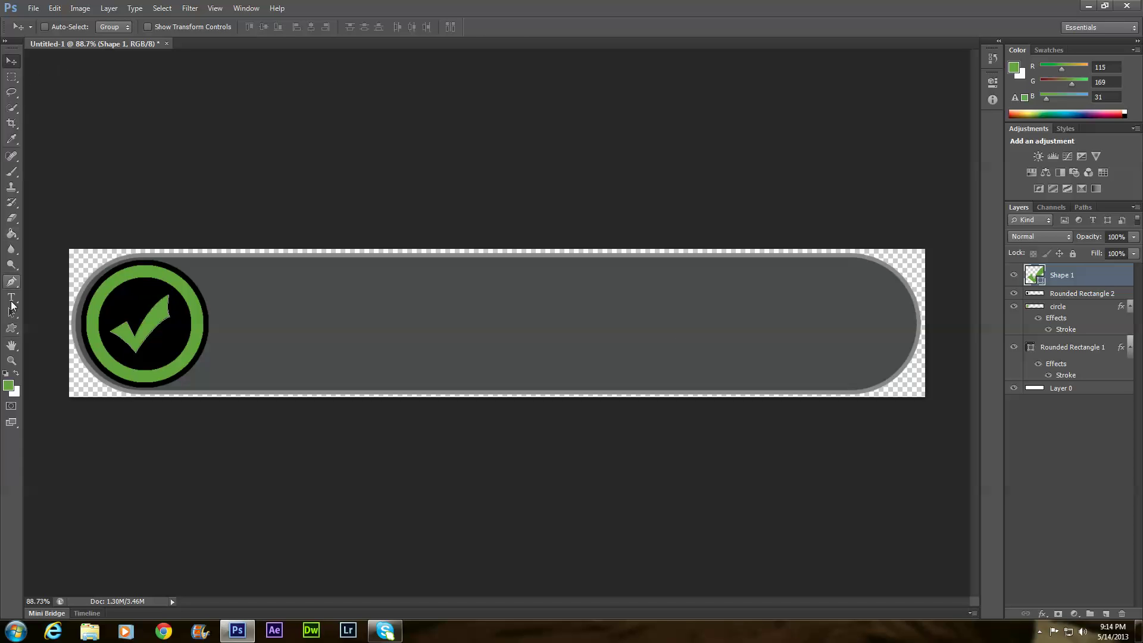
click(18, 331)
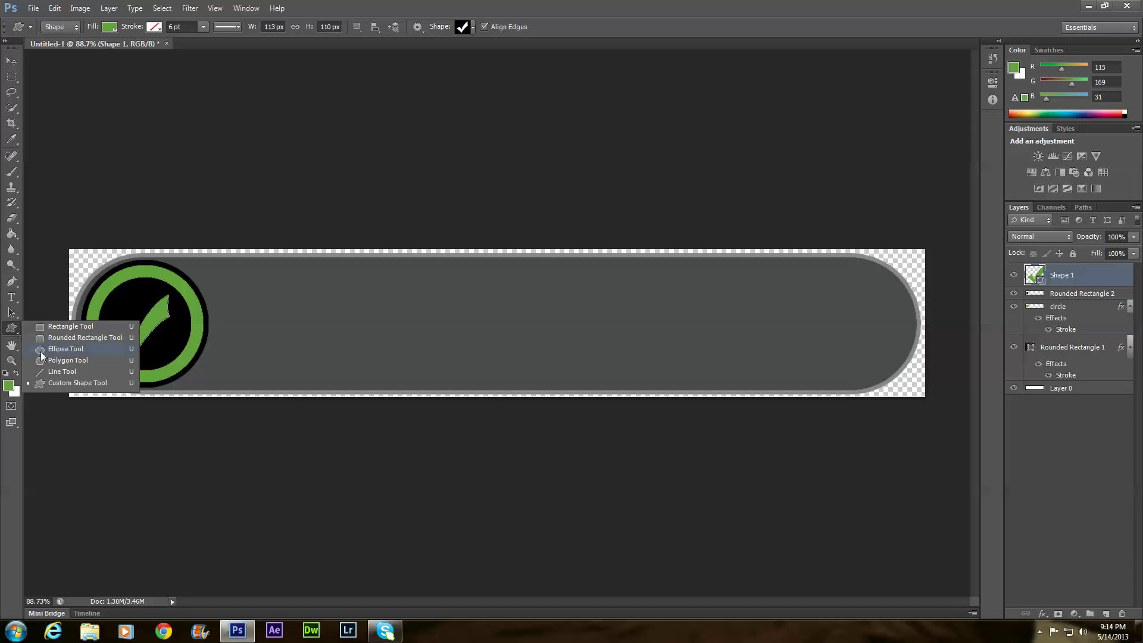
click(54, 372)
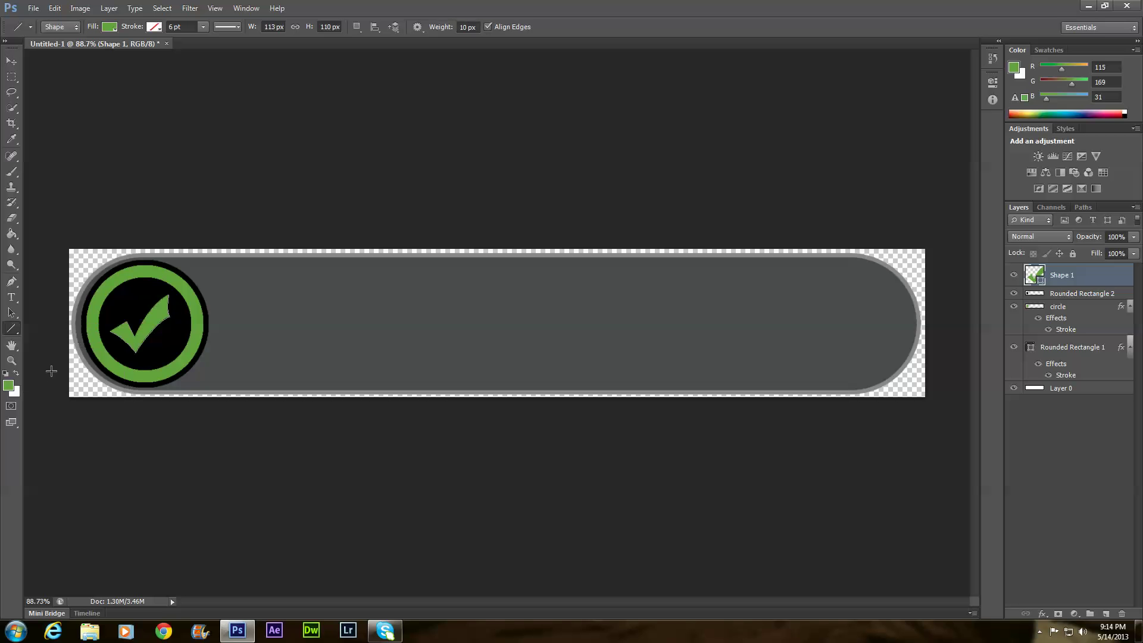
Step: Add a new layer, Layer 1, and set the foreground colour to black
click(109, 8)
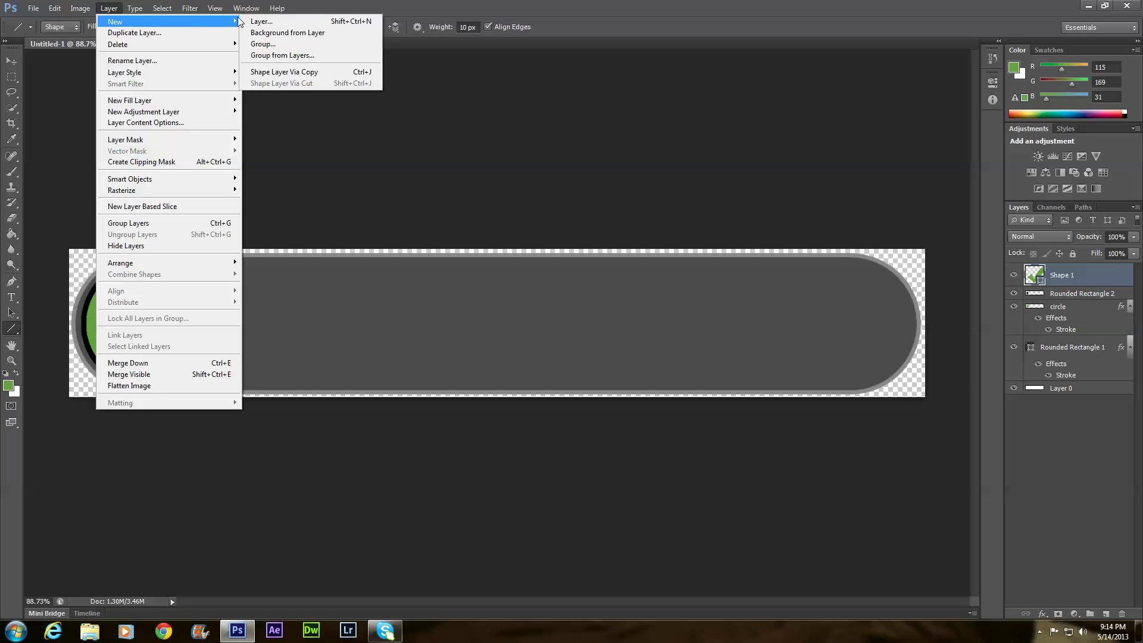
click(262, 22)
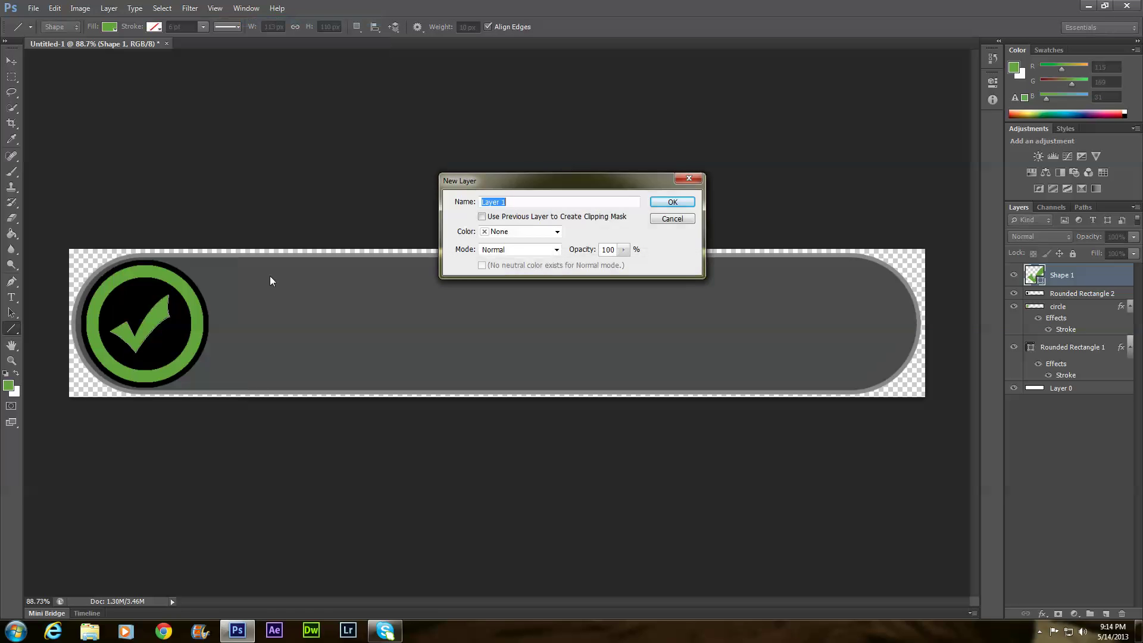
click(669, 202)
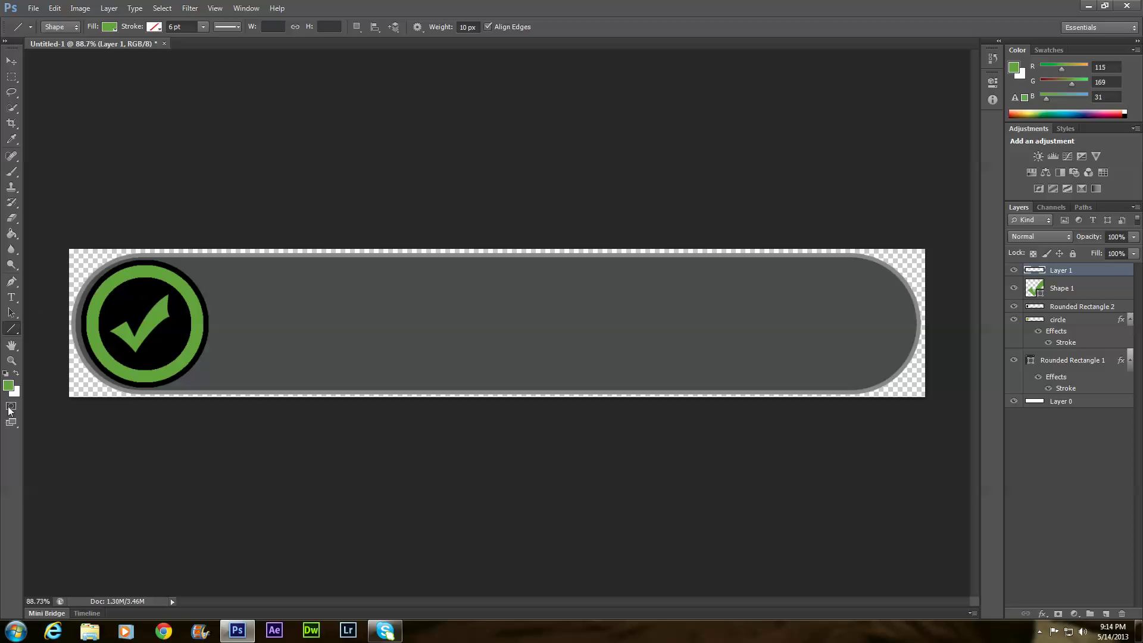
click(9, 385)
drag(419, 317, 383, 325)
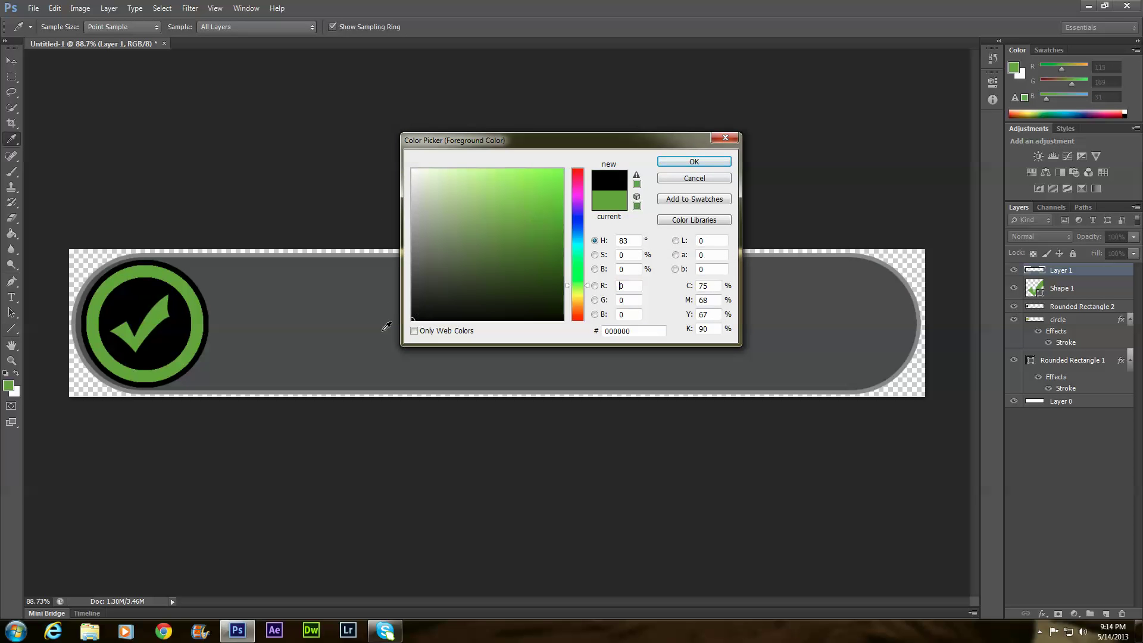
click(694, 162)
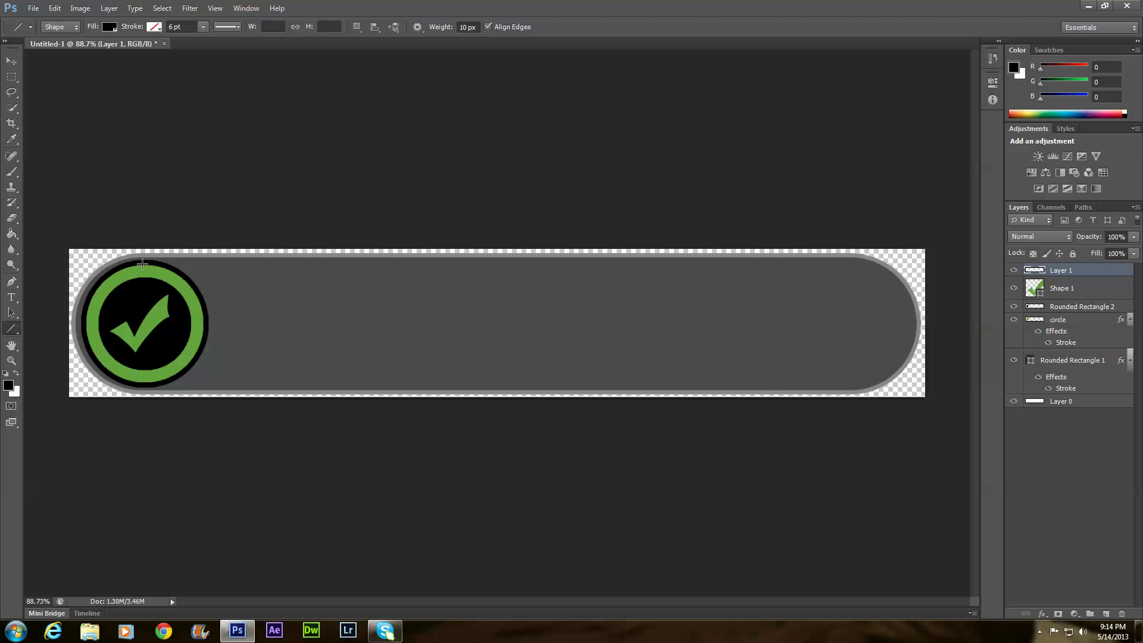
Step: Draw a black vertical line, 10×234 px, down through the ring badge
drag(142, 264, 143, 374)
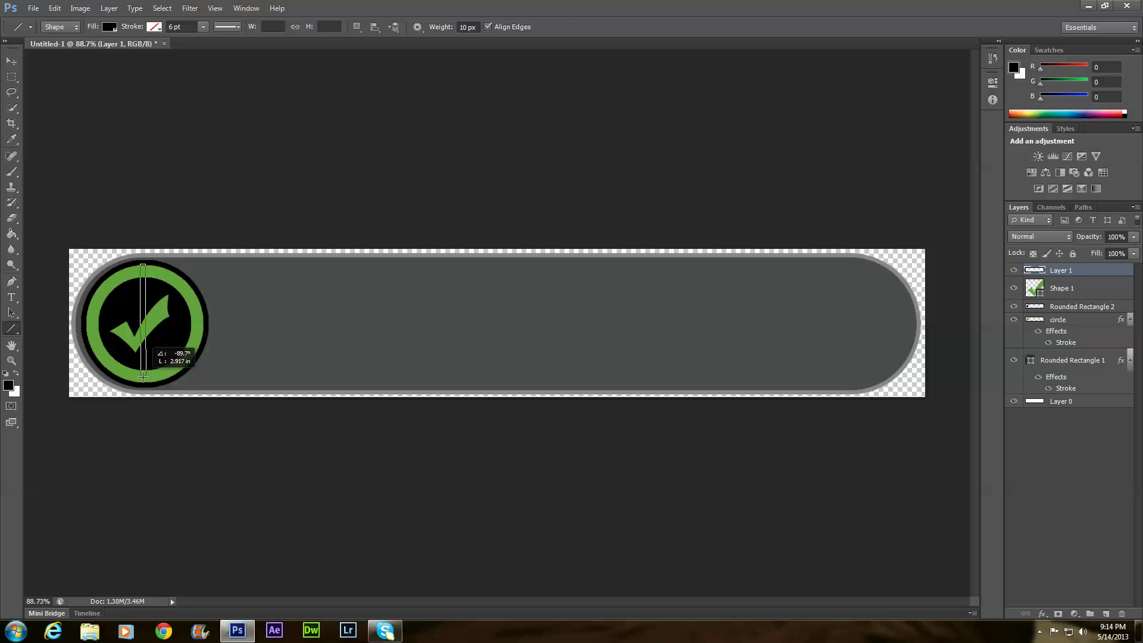
drag(144, 378, 139, 388)
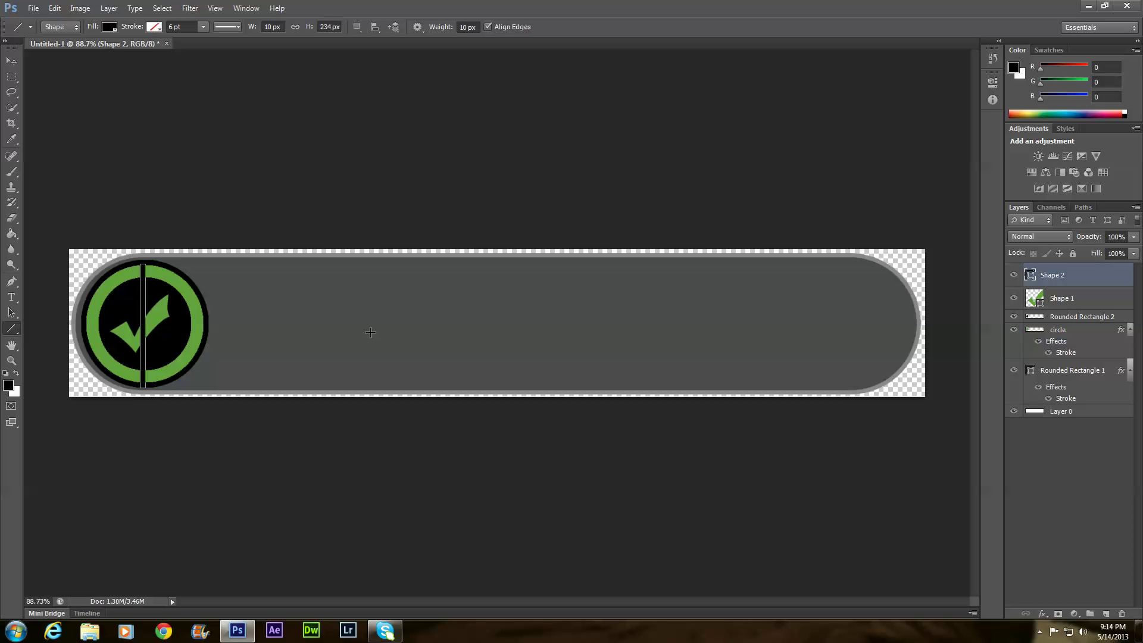
click(117, 9)
Step: On a new layer, draw a horizontal black line across the badge and nudge it down slightly
mouse_move(115, 18)
click(257, 23)
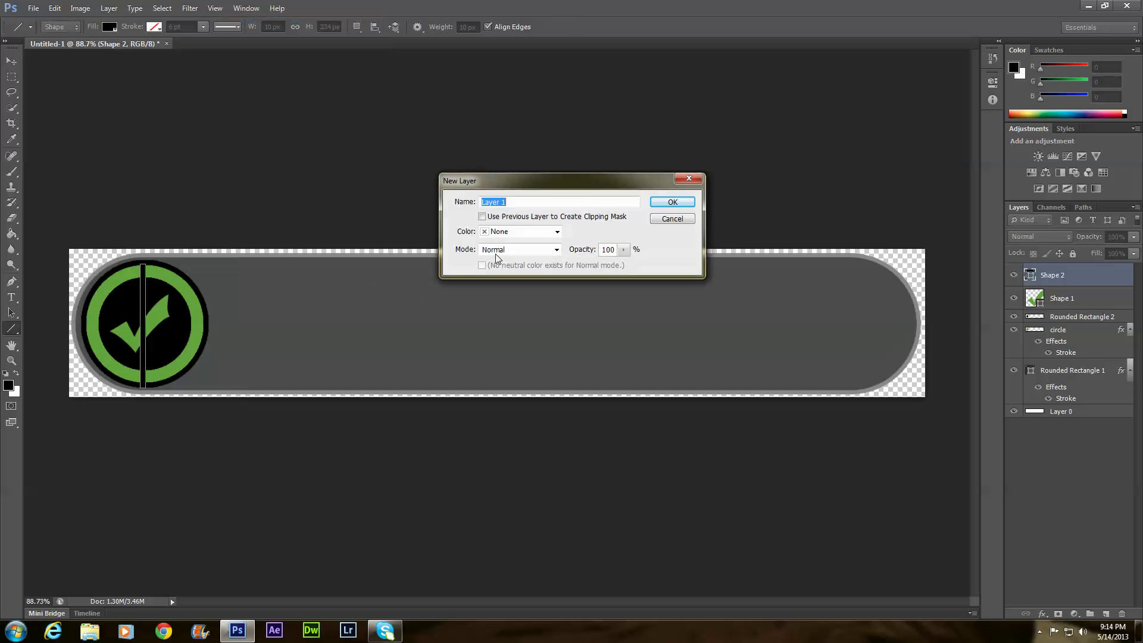
click(672, 202)
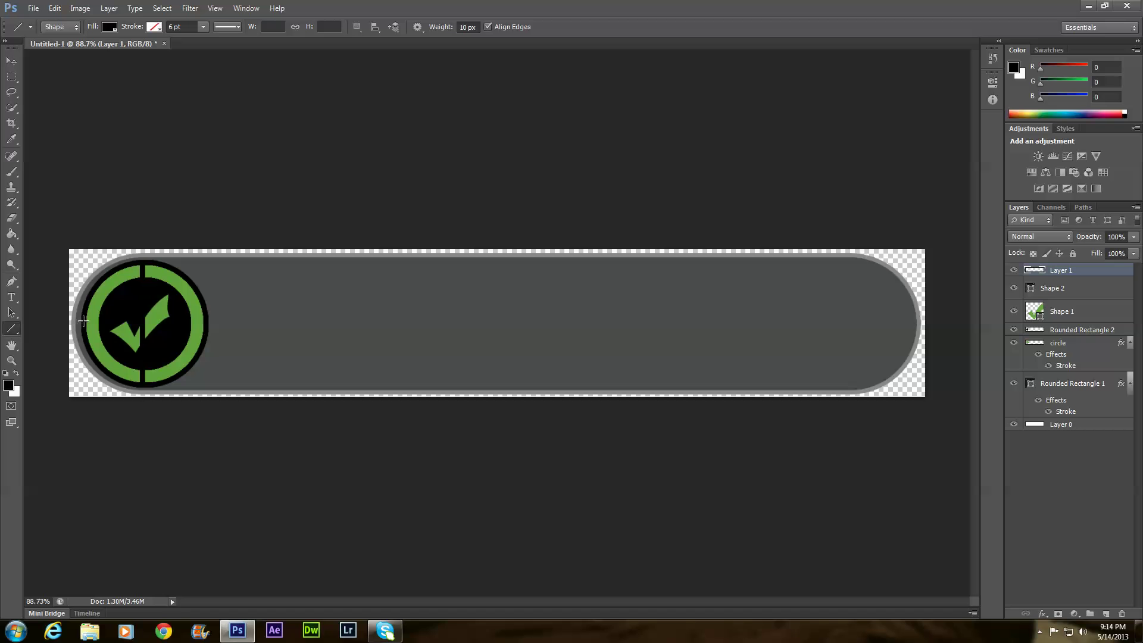
drag(83, 321, 208, 321)
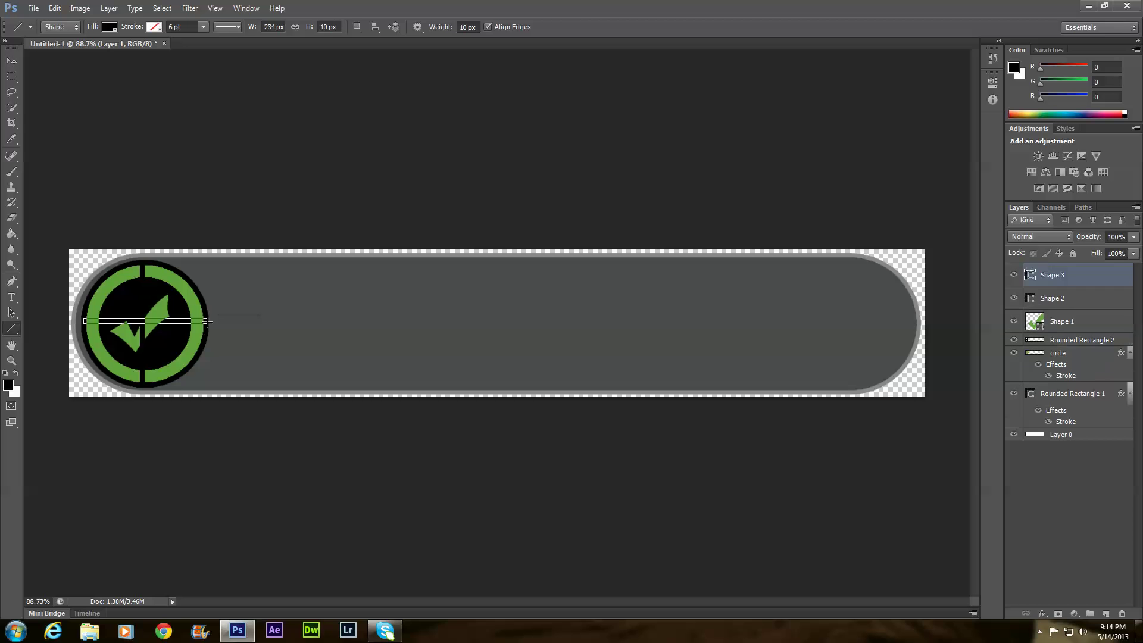
click(11, 61)
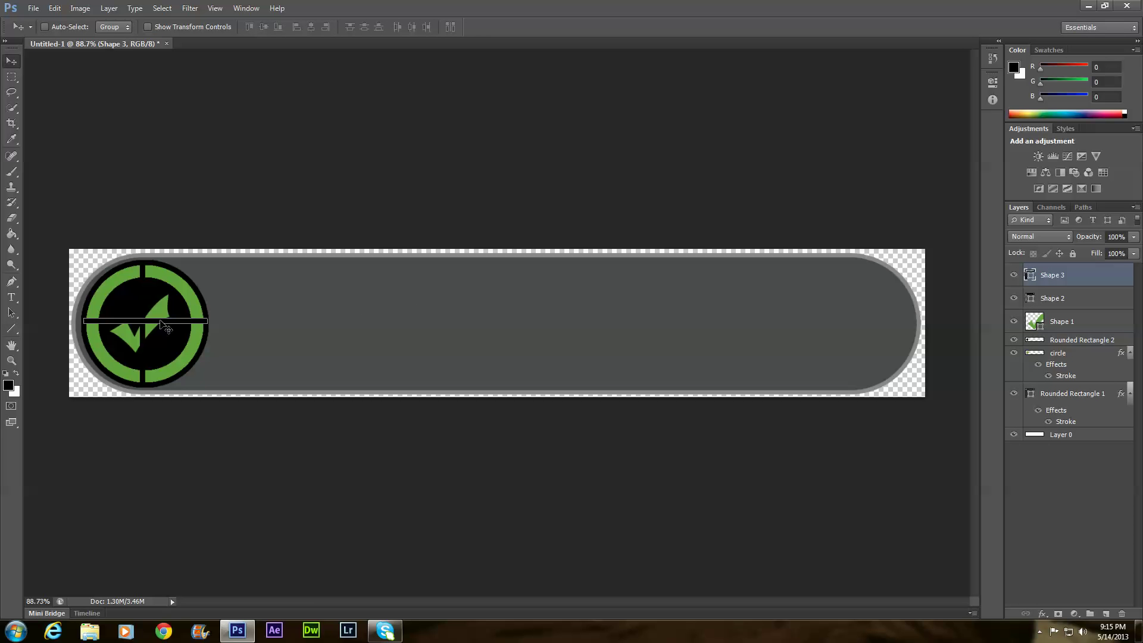
drag(159, 323, 159, 325)
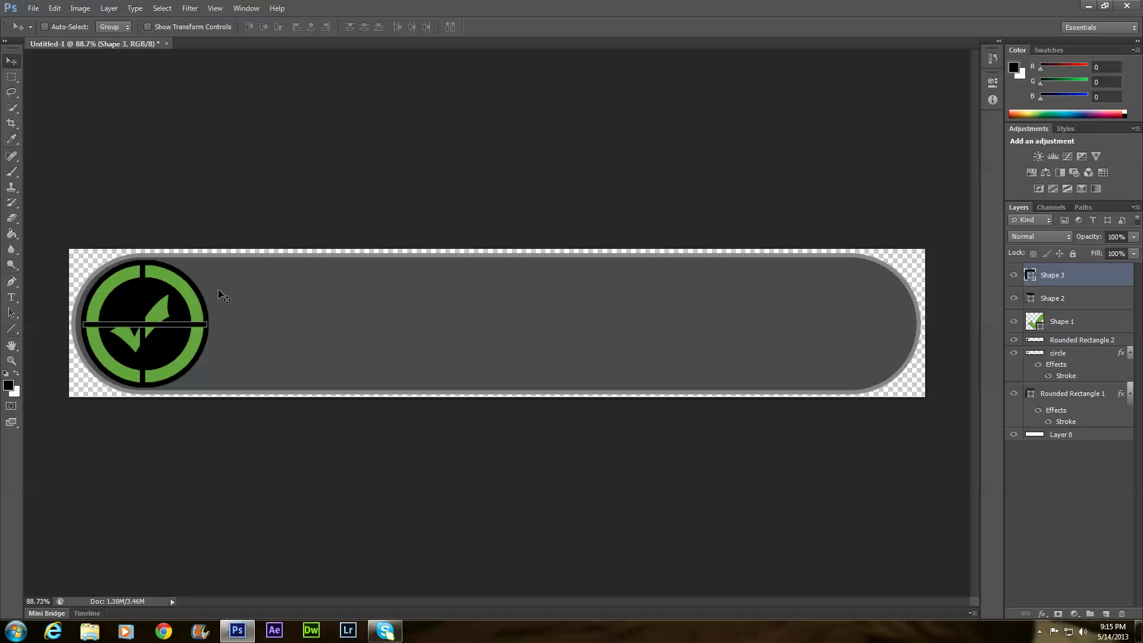
Step: Shift vertical line Shape 2 right to centre it, then move Shapes 2 and 3 below check-mark Shape 1
click(1051, 295)
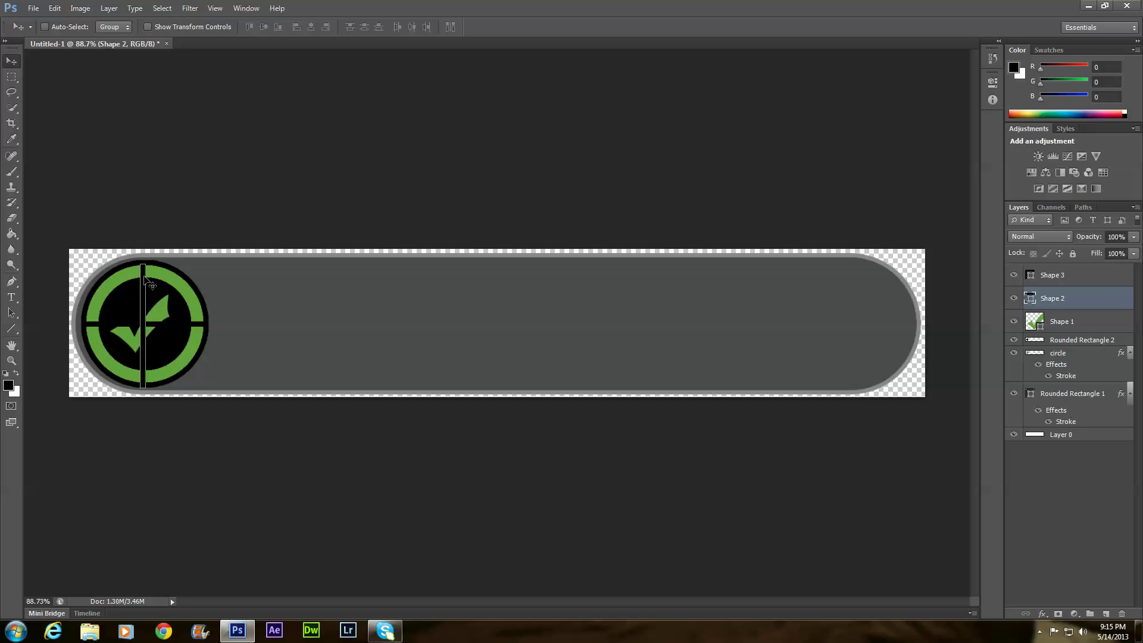
drag(147, 278, 149, 278)
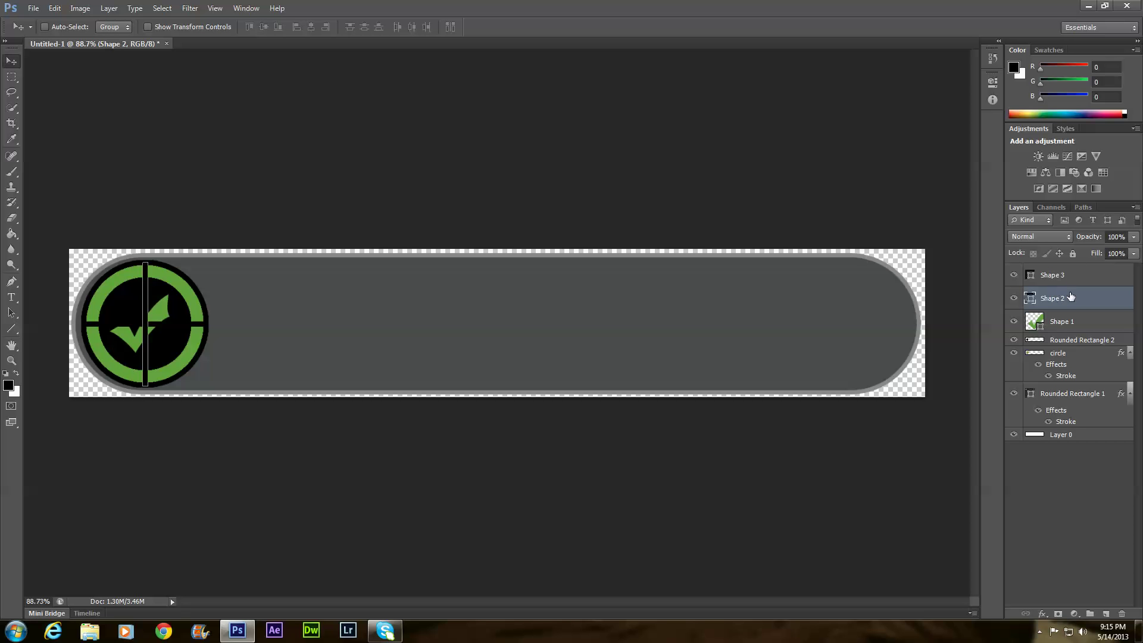
drag(1068, 300, 1066, 331)
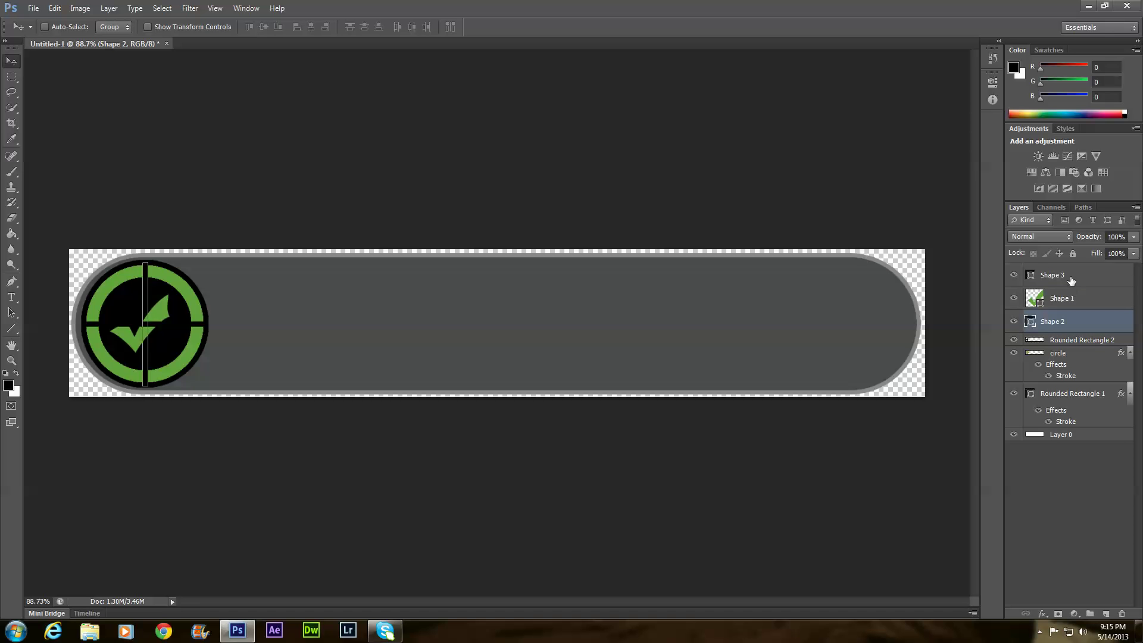
drag(1070, 278, 1068, 316)
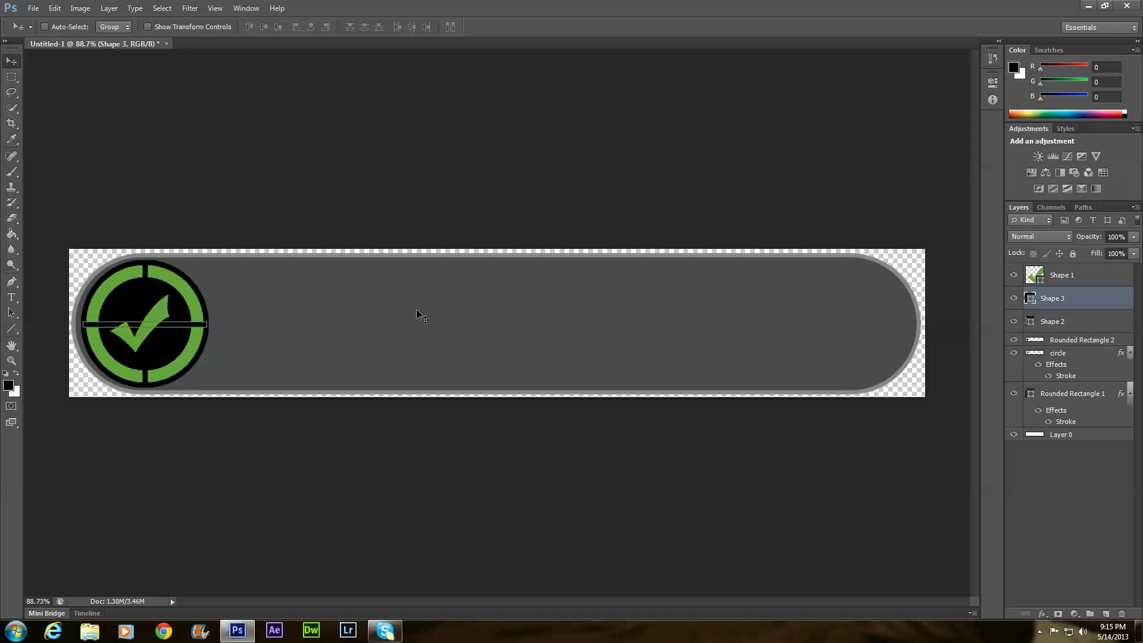
click(1075, 275)
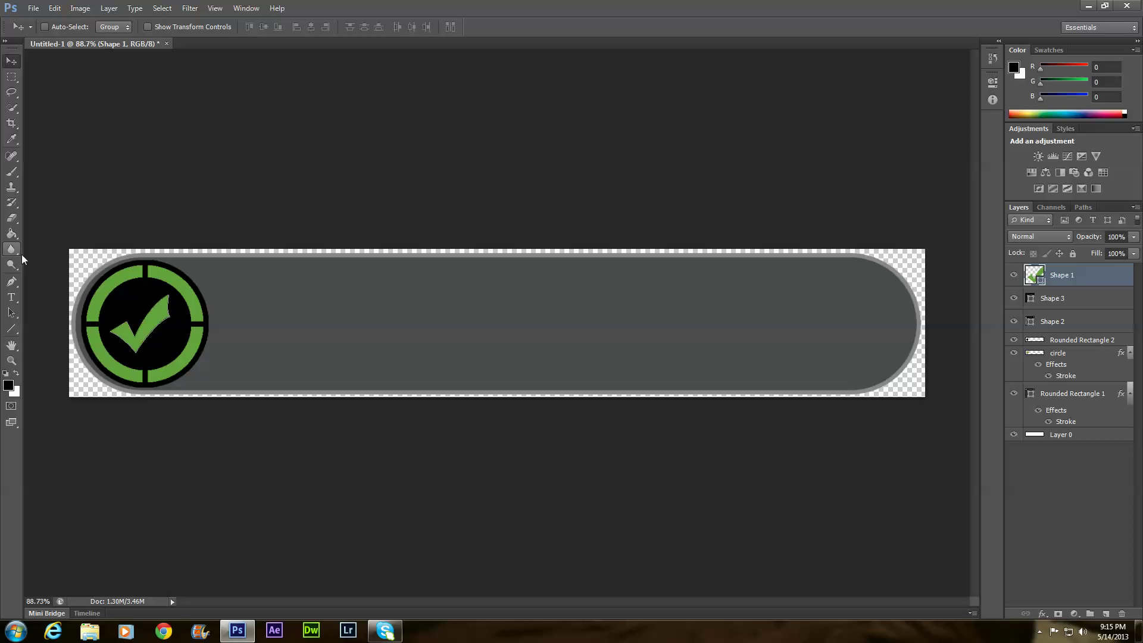
Step: Choose the Type tool with white as the foreground colour
click(12, 299)
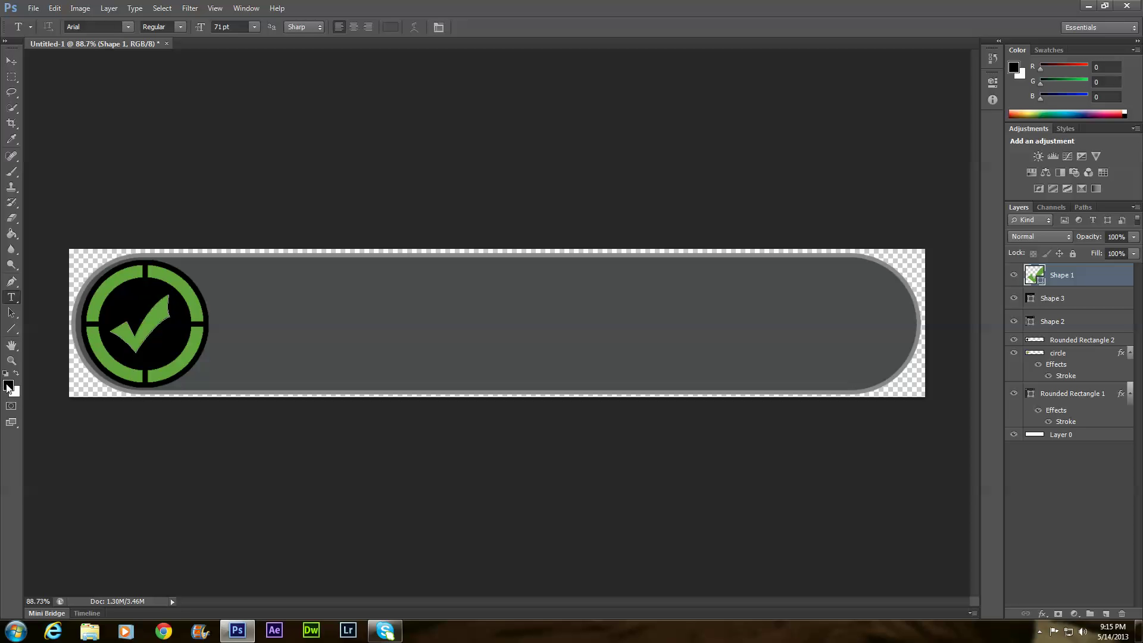
click(8, 385)
drag(430, 192, 402, 158)
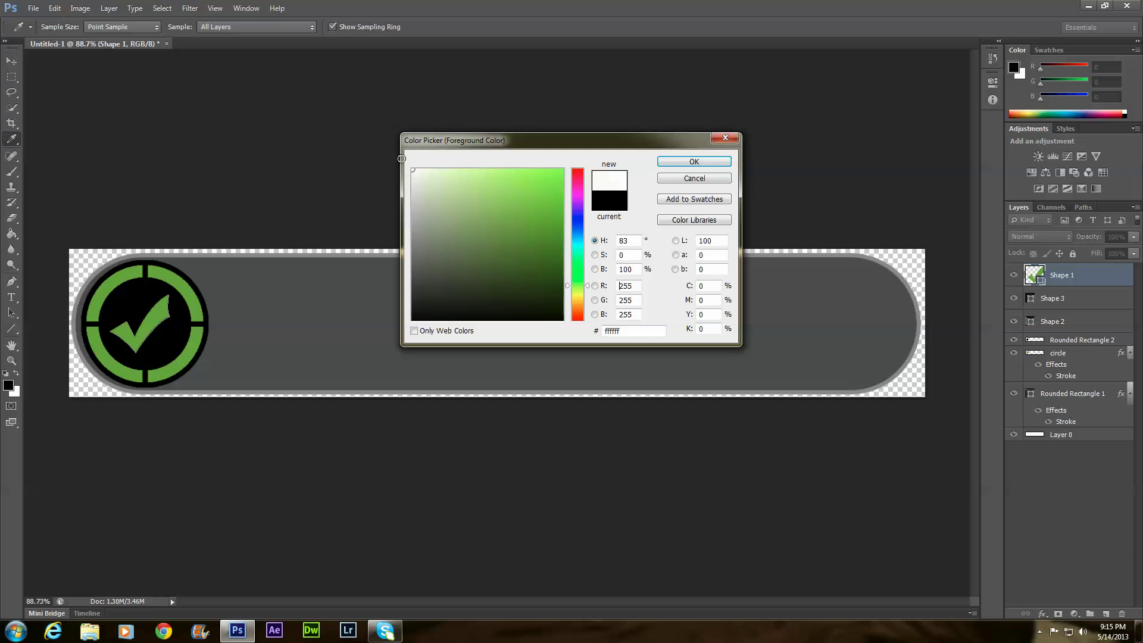
click(695, 161)
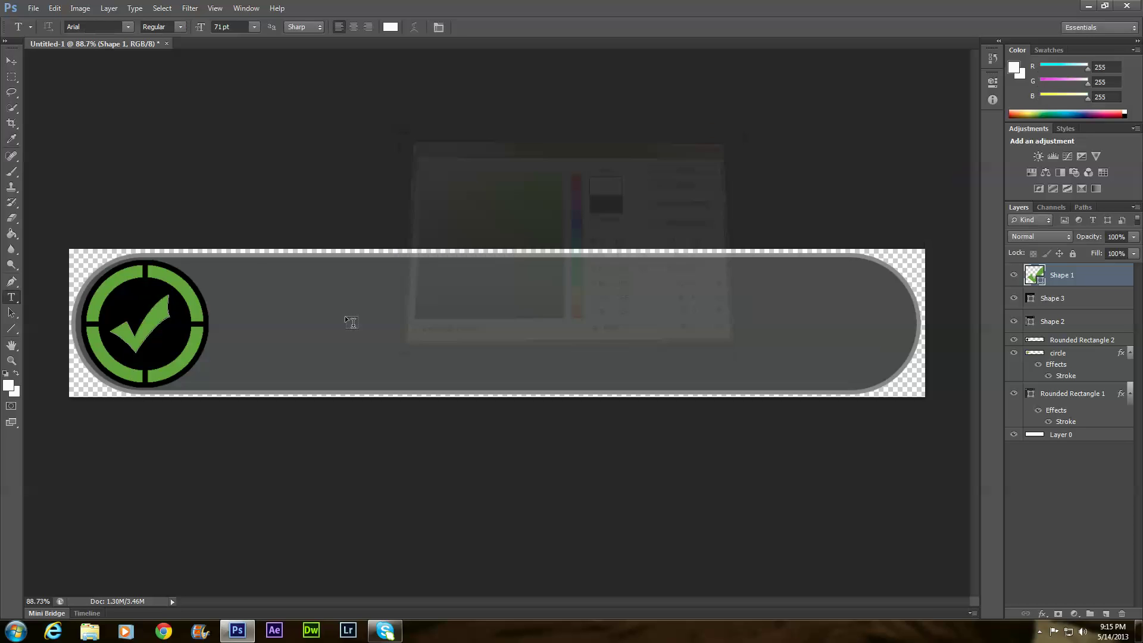
Step: Type 'Achievement unlocked' on the grey bar and commit the text layer
click(260, 288)
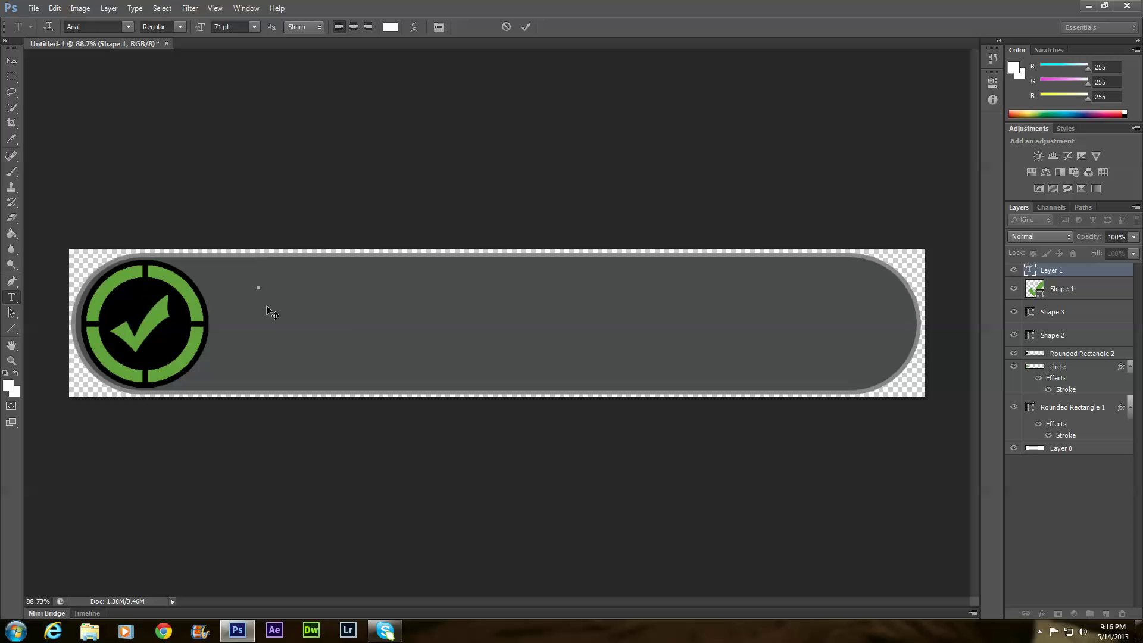
drag(270, 302, 268, 319)
text(Achie)
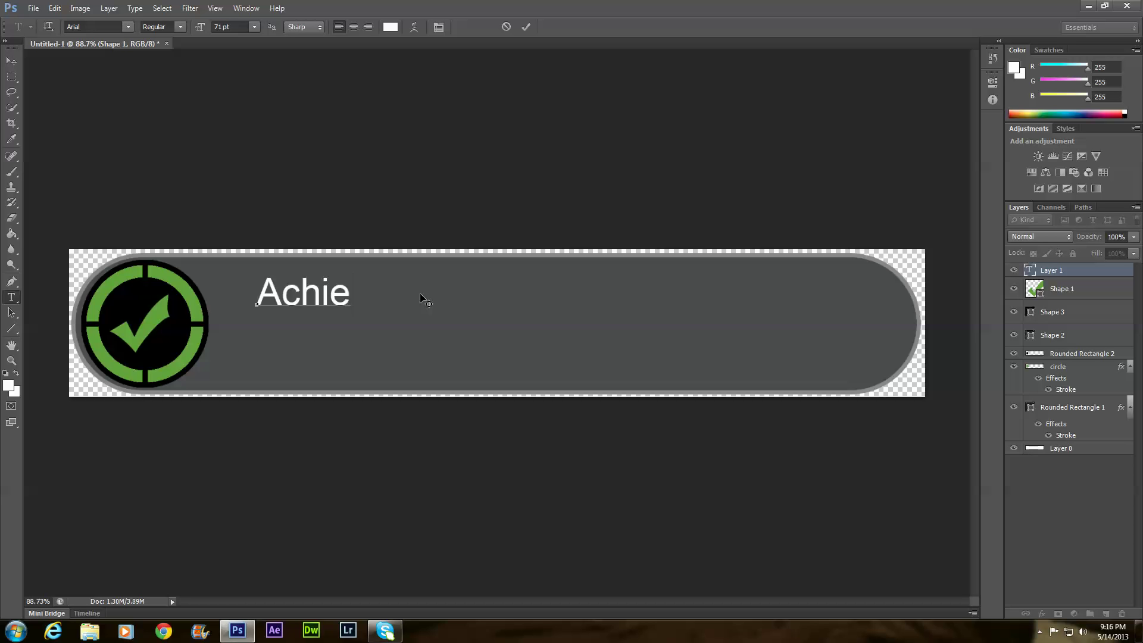
text(vement)
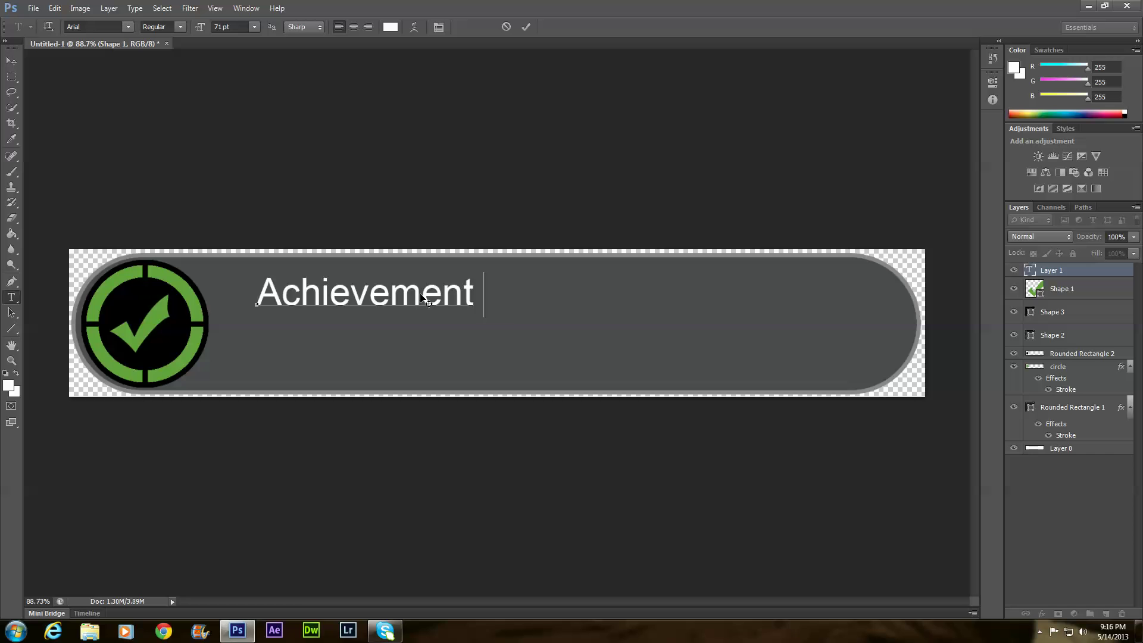
text( unlock)
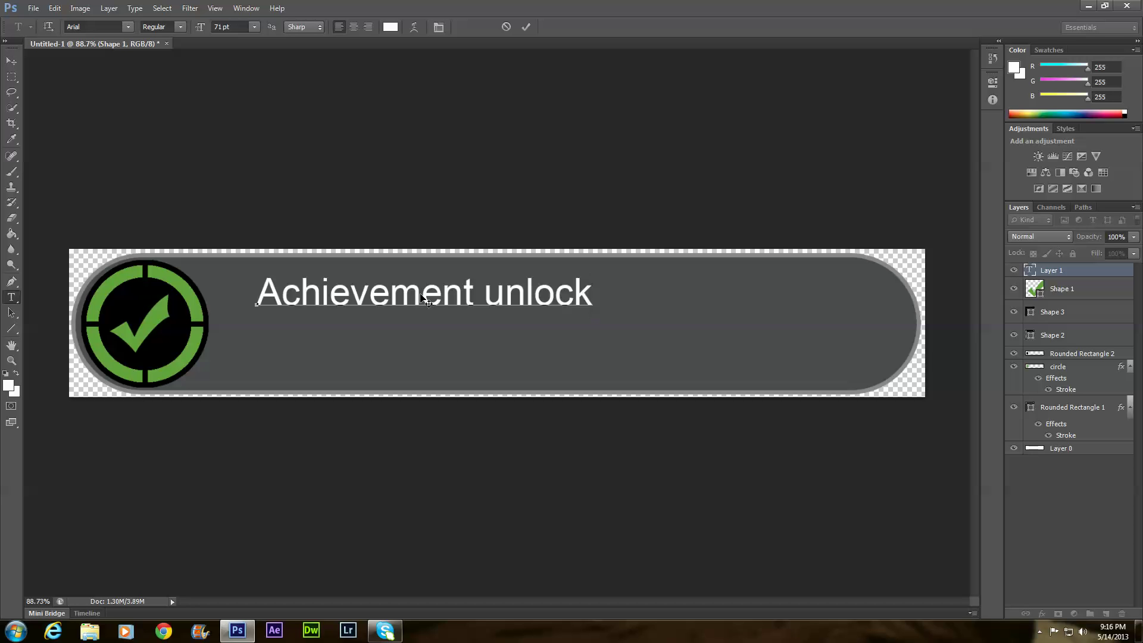
text(ed)
click(1036, 411)
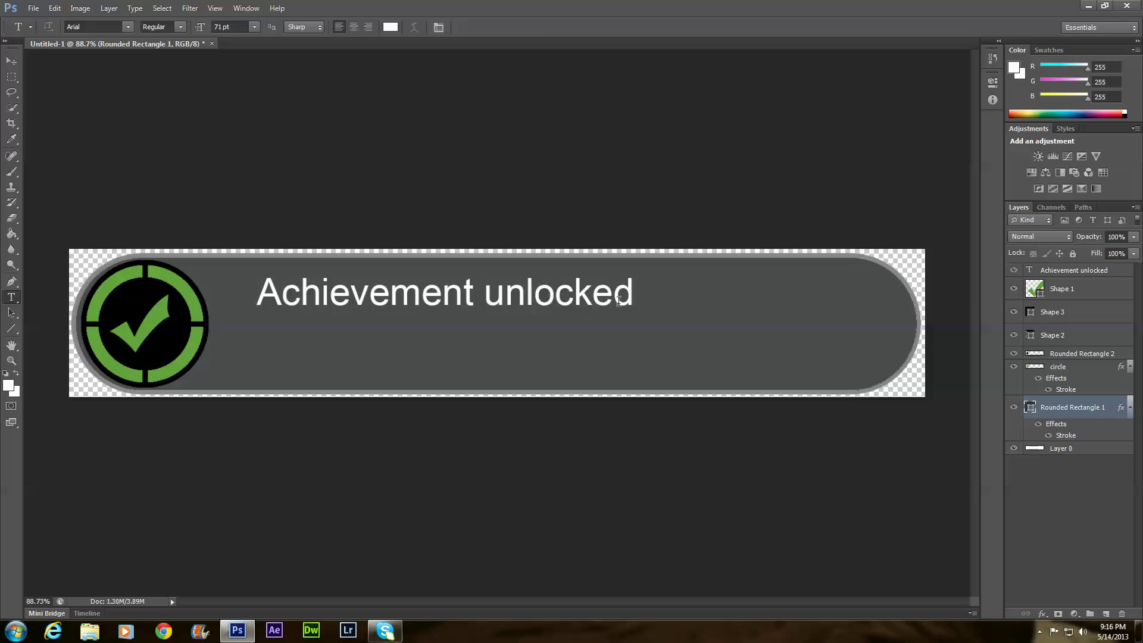
click(33, 8)
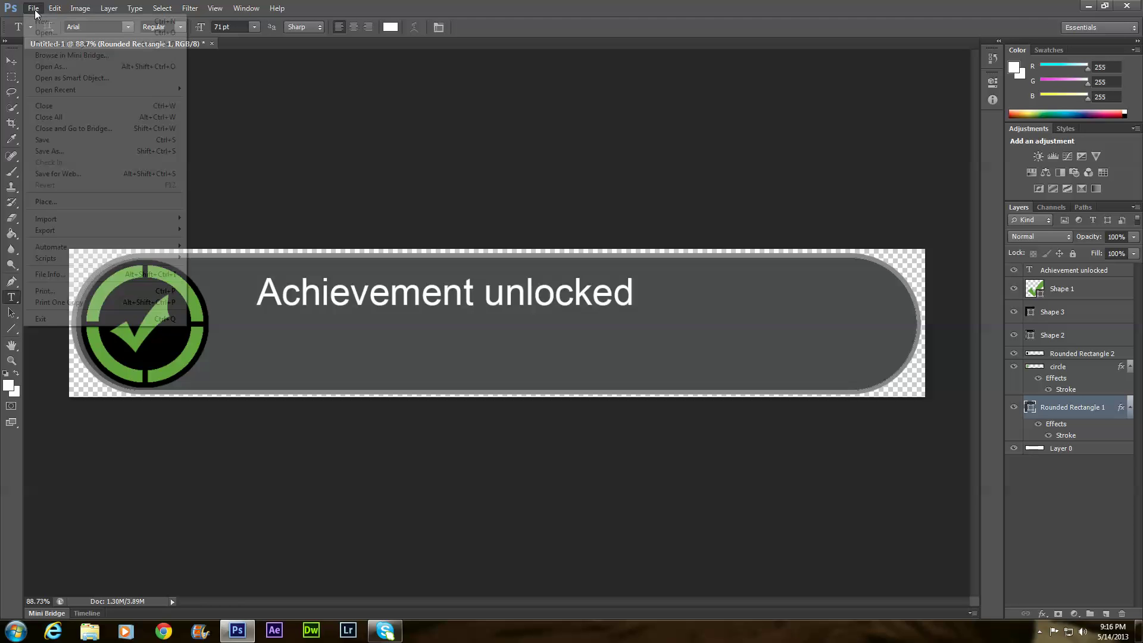
click(50, 151)
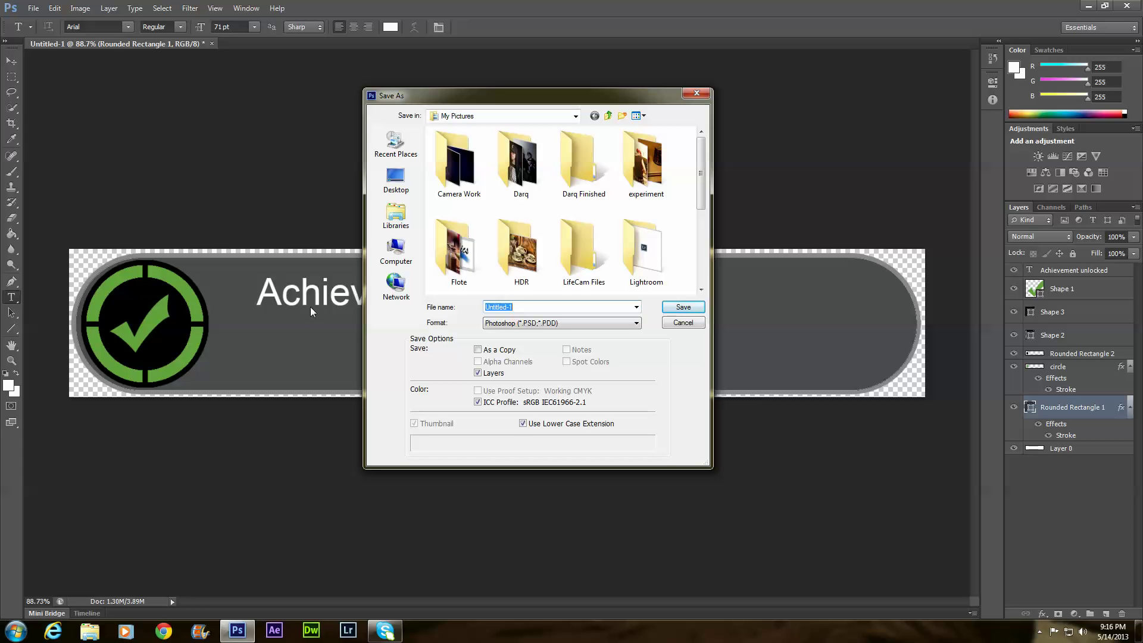
click(598, 325)
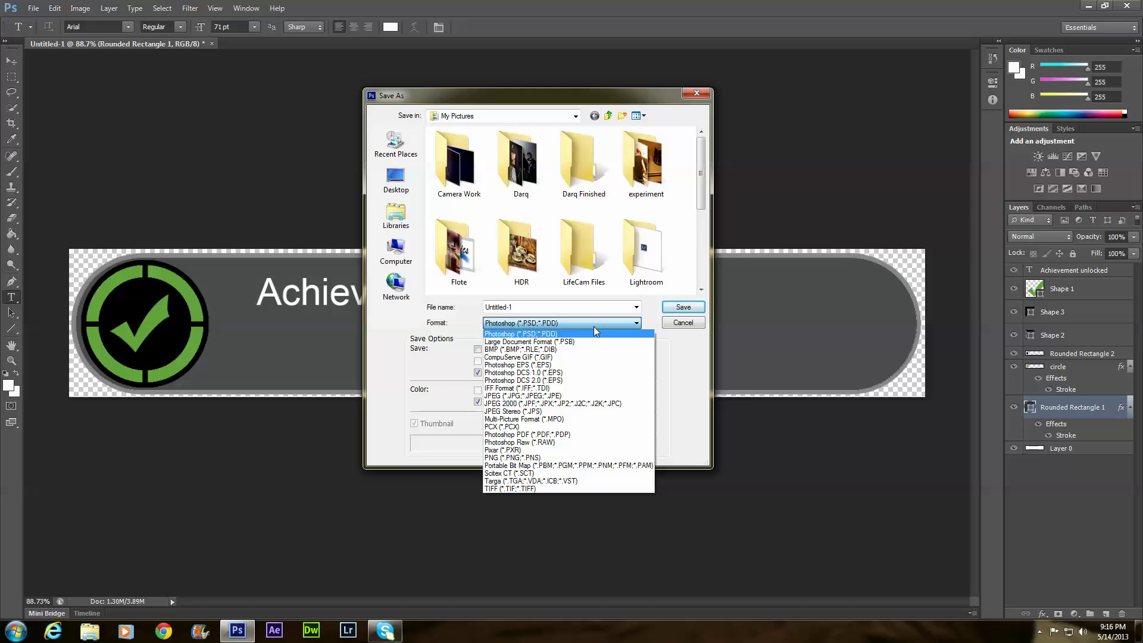
click(584, 458)
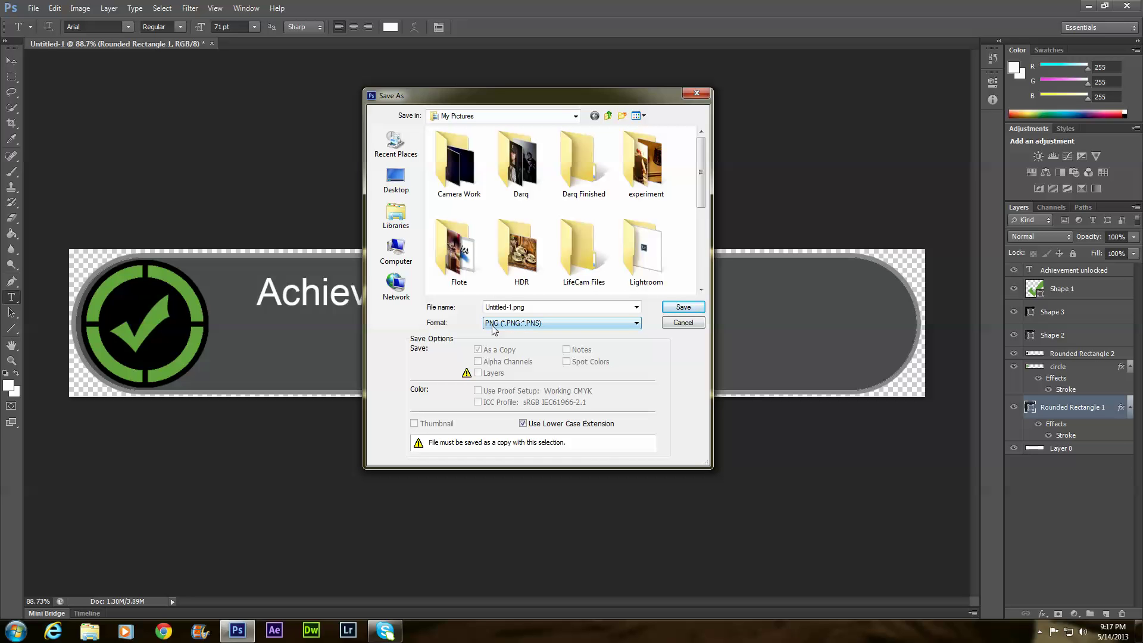
click(684, 323)
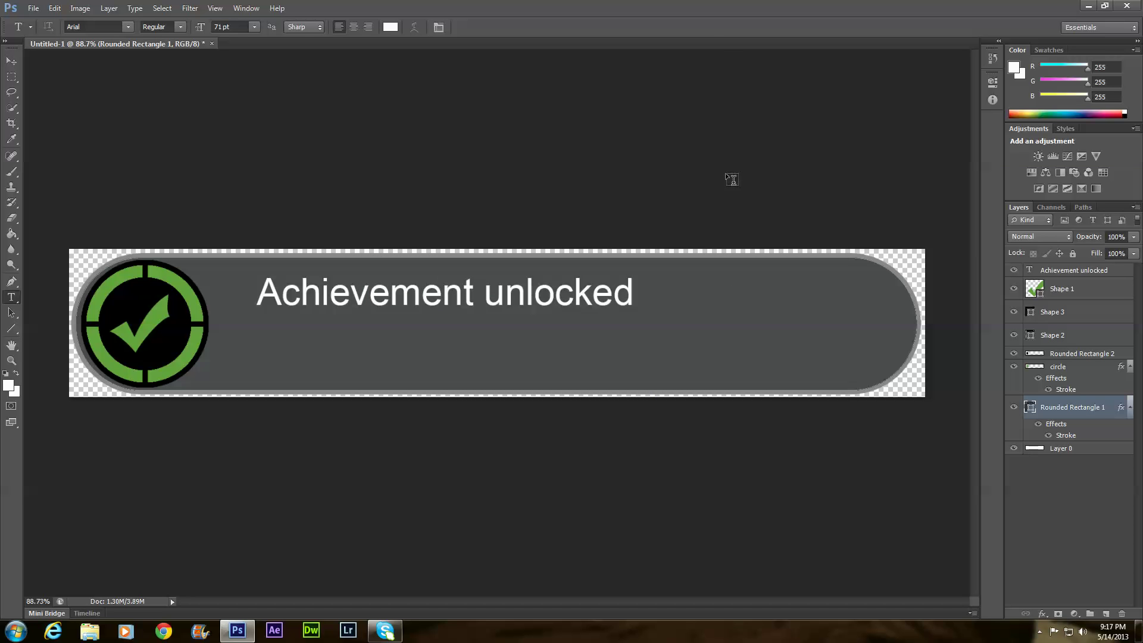